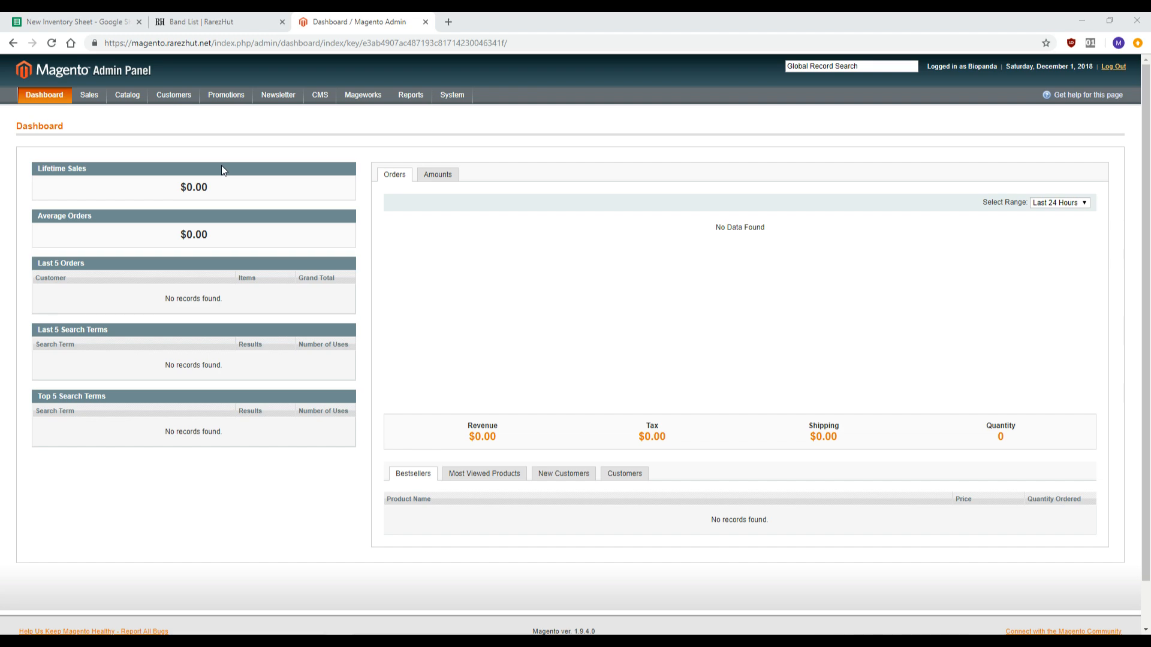
Step: Select the Green Noel band cell in the CD inventory sheet and check the RarezHut band list page
{"action": "left_click", "coordinate": [52, 23]}
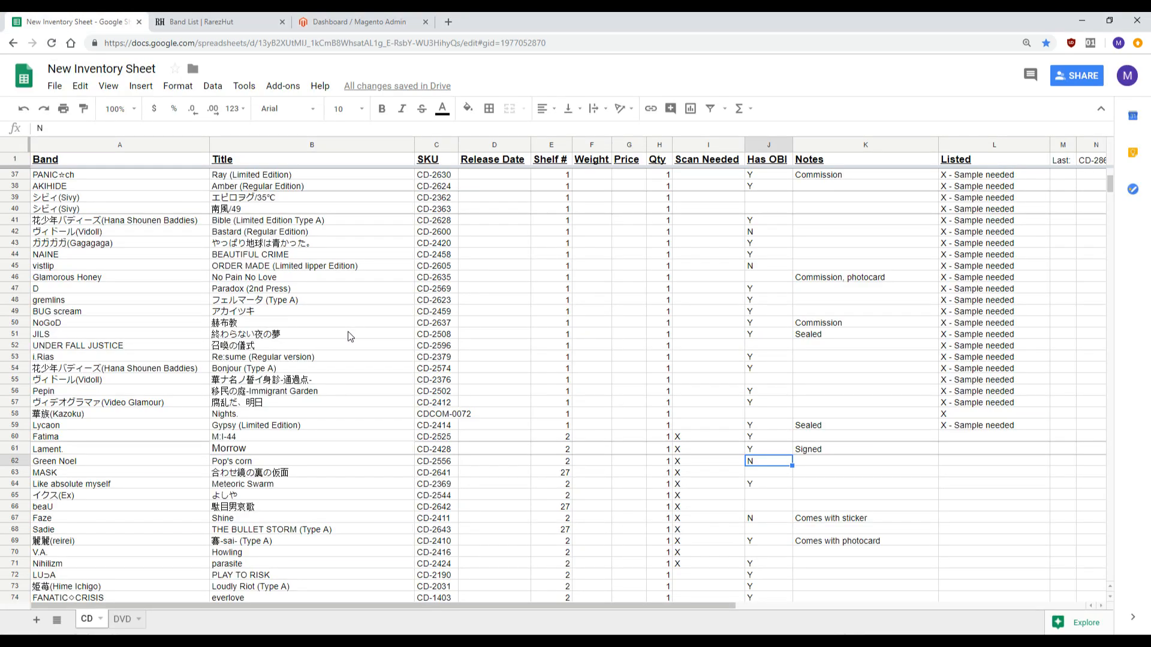
{"action": "left_click", "coordinate": [87, 465]}
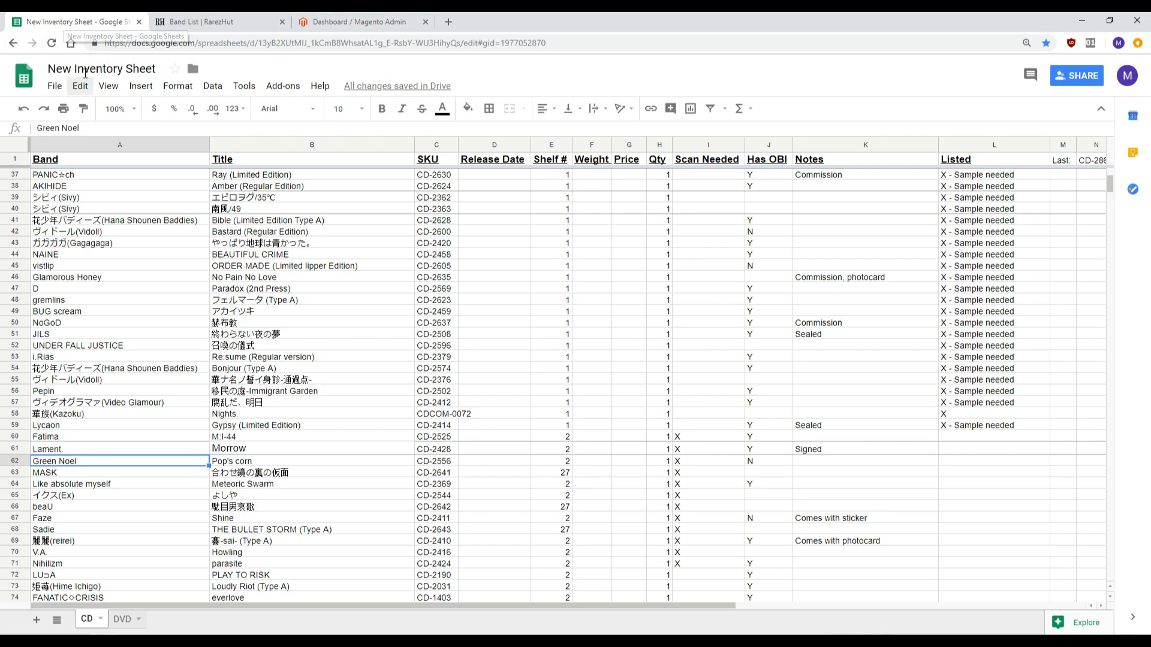
{"action": "left_click", "coordinate": [195, 21]}
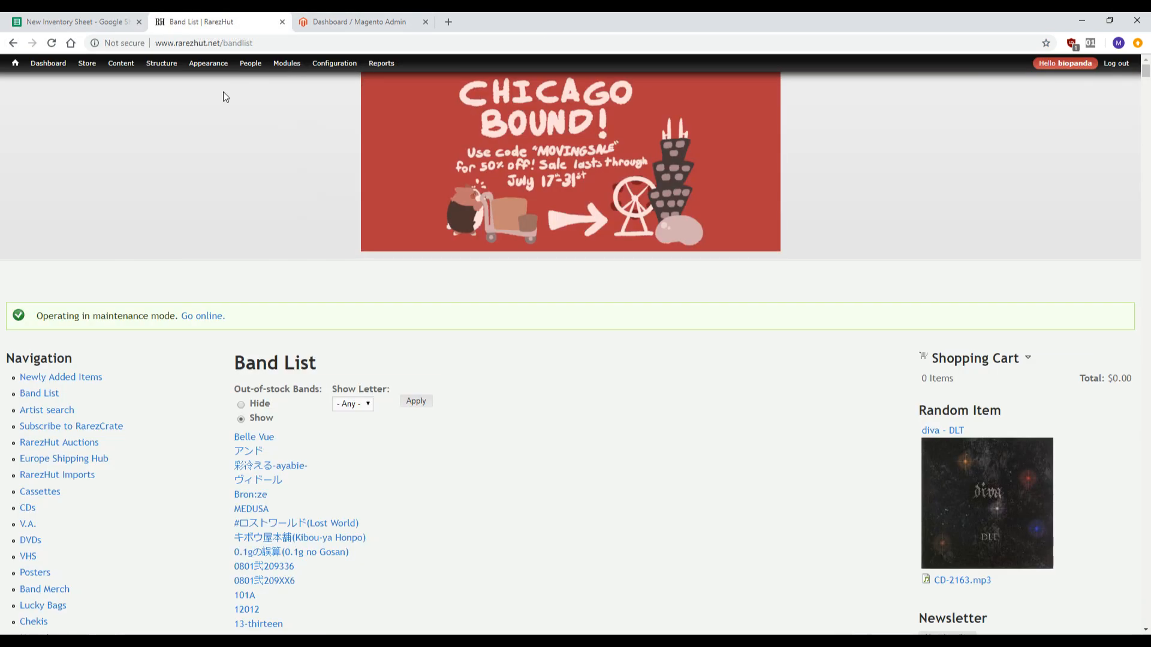
Step: Switch to the Magento admin, open category management, and open the Band List category
{"action": "left_click", "coordinate": [333, 22]}
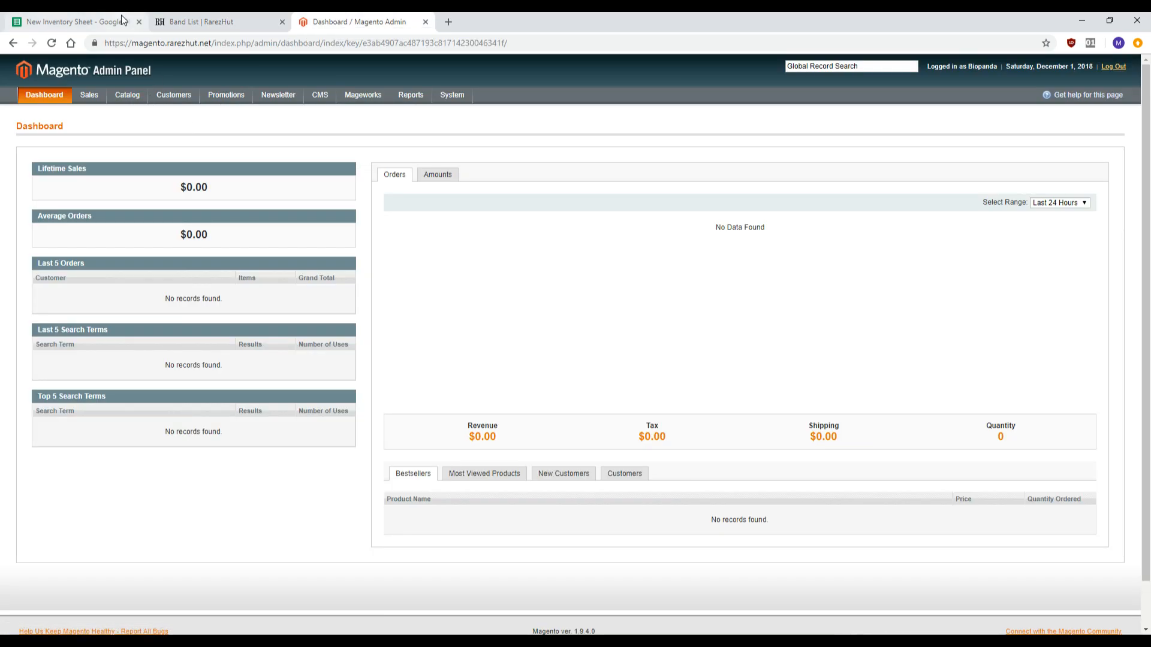
{"action": "mouse_move", "coordinate": [125, 96]}
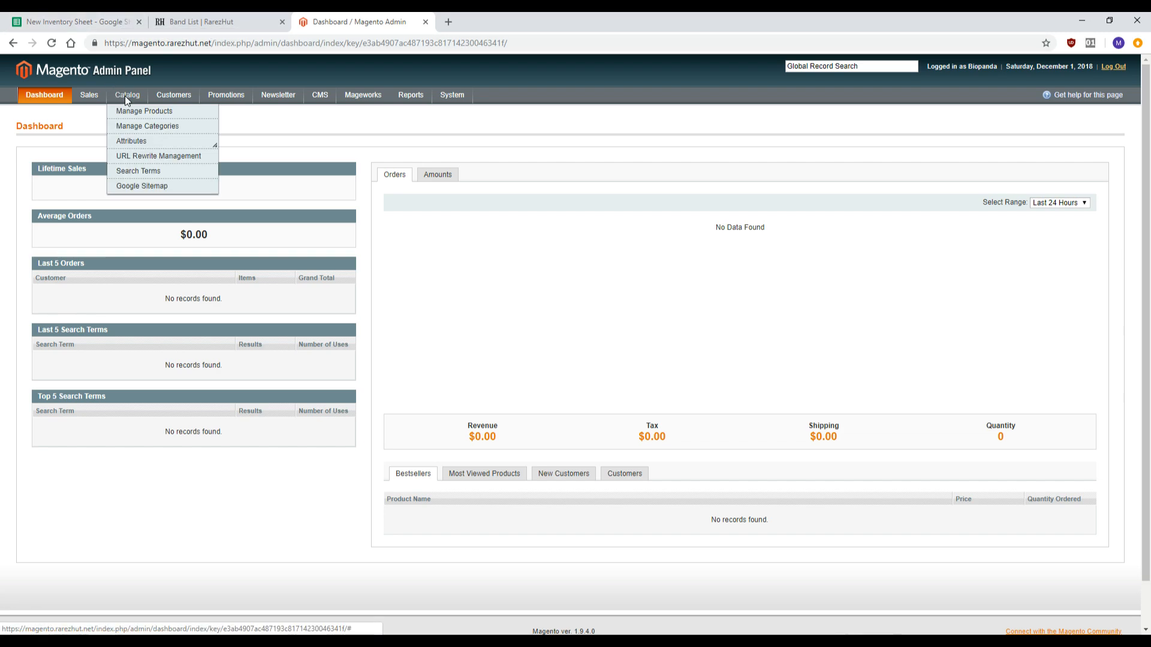
{"action": "left_click", "coordinate": [151, 127]}
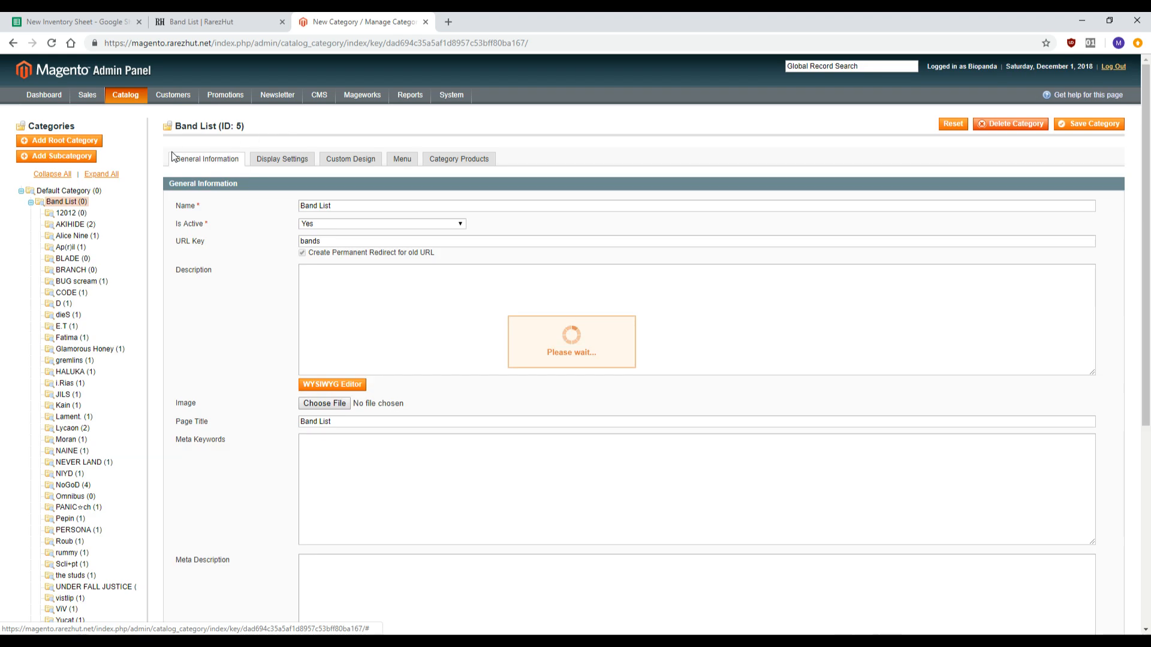
{"action": "left_click", "coordinate": [64, 24]}
{"action": "left_click", "coordinate": [333, 18]}
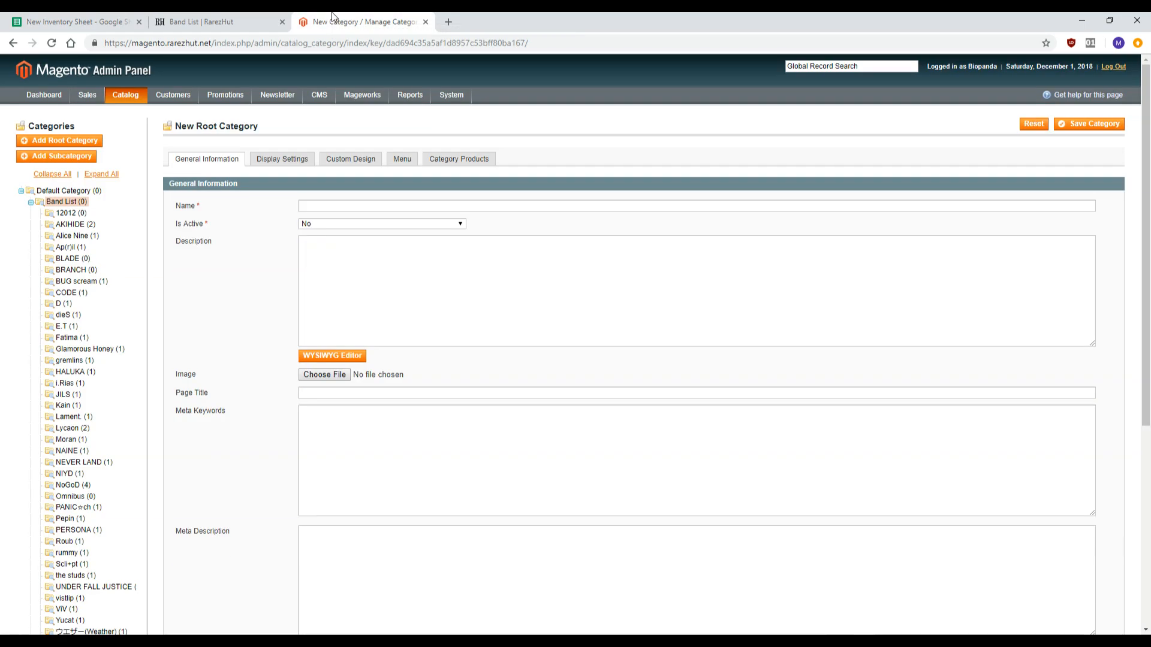
{"action": "scroll", "coordinate": [73, 261], "scroll_direction": "down", "scroll_amount": 1}
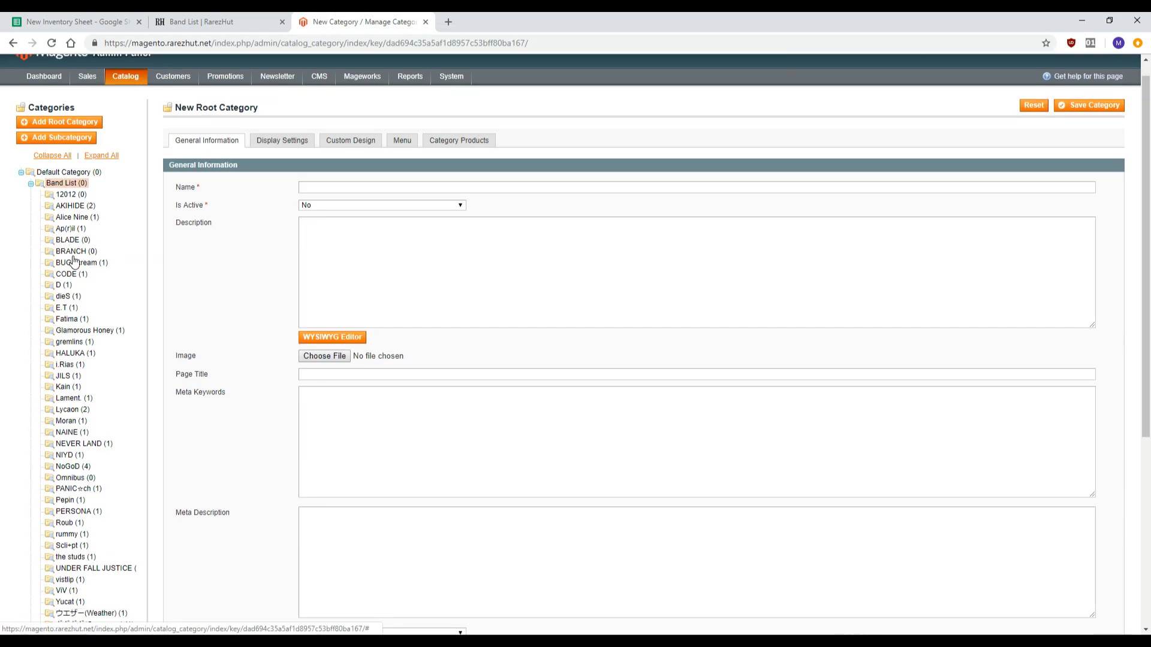
{"action": "left_click", "coordinate": [54, 142]}
{"action": "scroll", "coordinate": [90, 239], "scroll_direction": "up", "scroll_amount": 1}
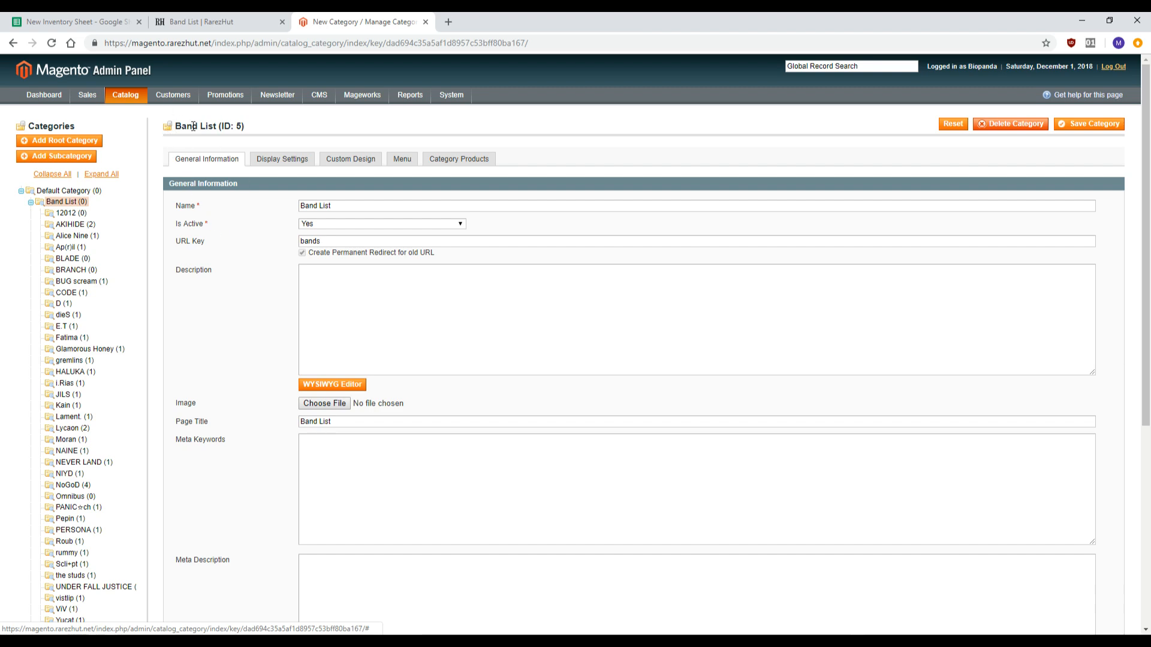
{"action": "left_click_drag", "start_coordinate": [174, 126], "coordinate": [247, 126]}
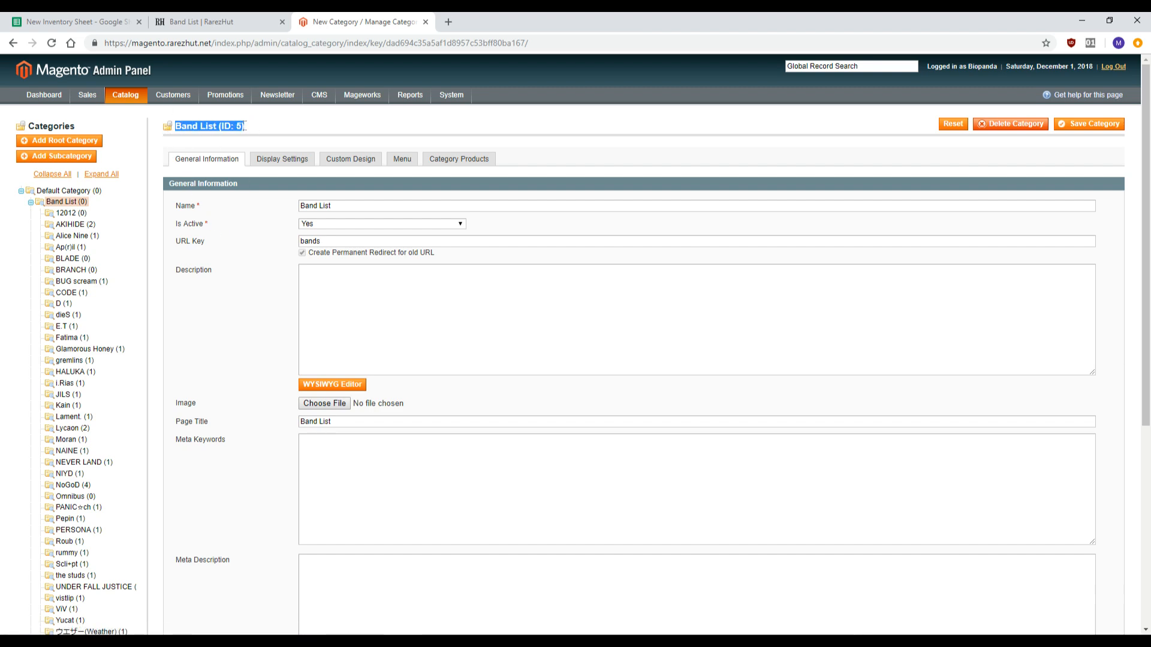
{"action": "left_click", "coordinate": [219, 125]}
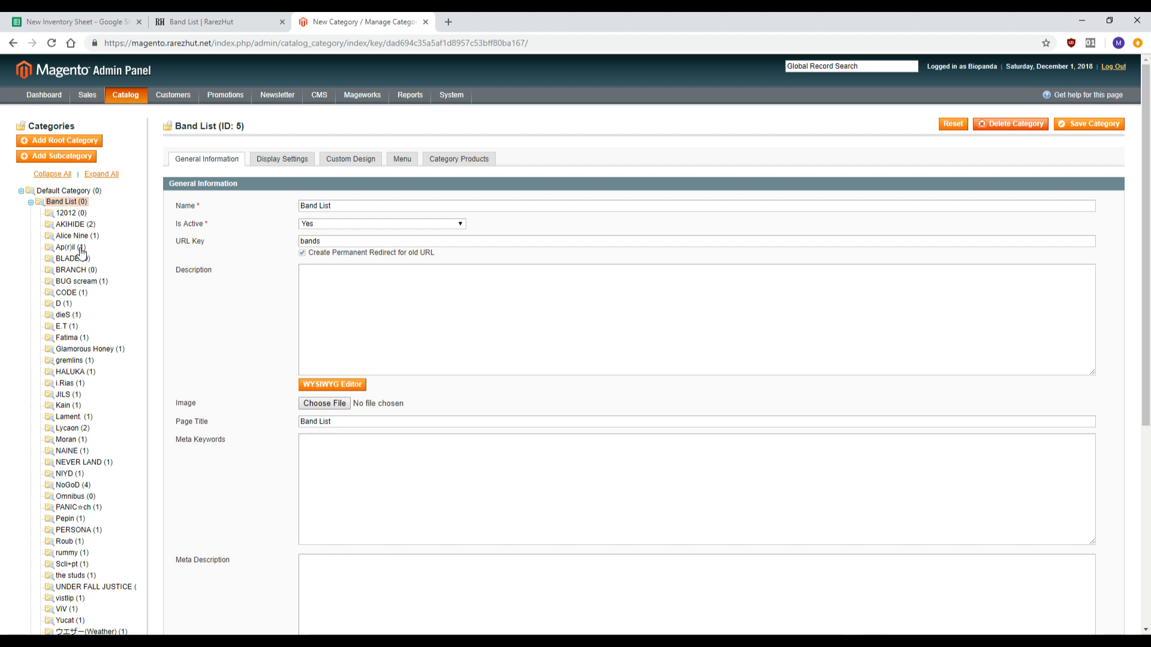
{"action": "scroll", "coordinate": [87, 319], "scroll_direction": "down", "scroll_amount": 1}
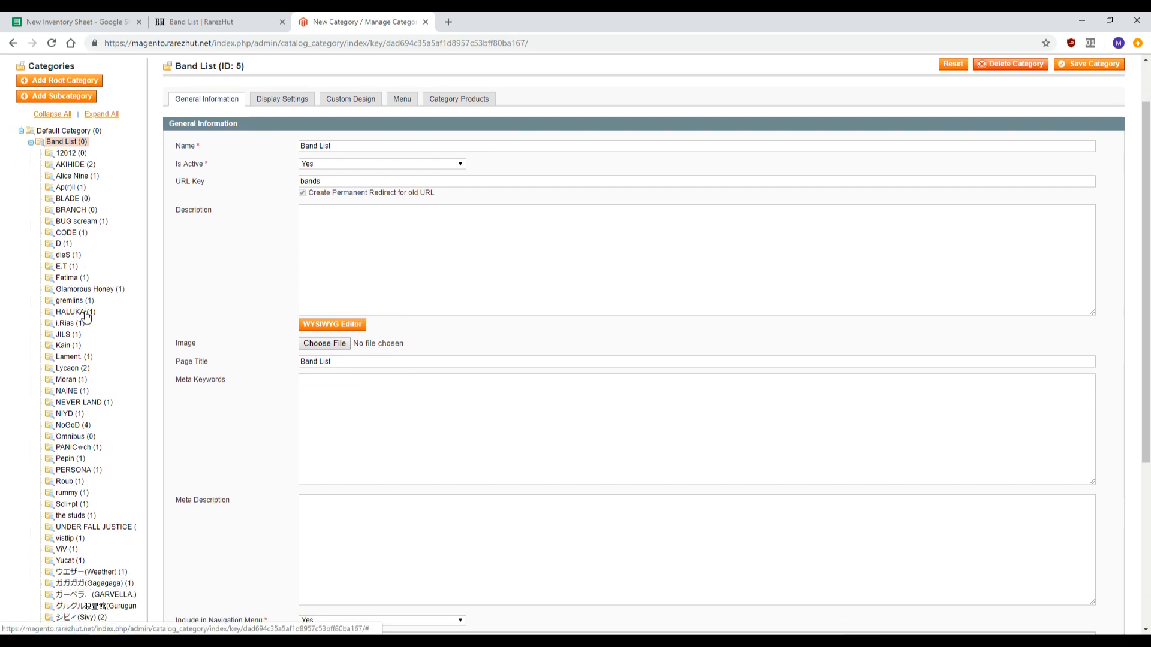
{"action": "scroll", "coordinate": [87, 316], "scroll_direction": "down", "scroll_amount": 4}
{"action": "scroll", "coordinate": [87, 317], "scroll_direction": "up", "scroll_amount": 5}
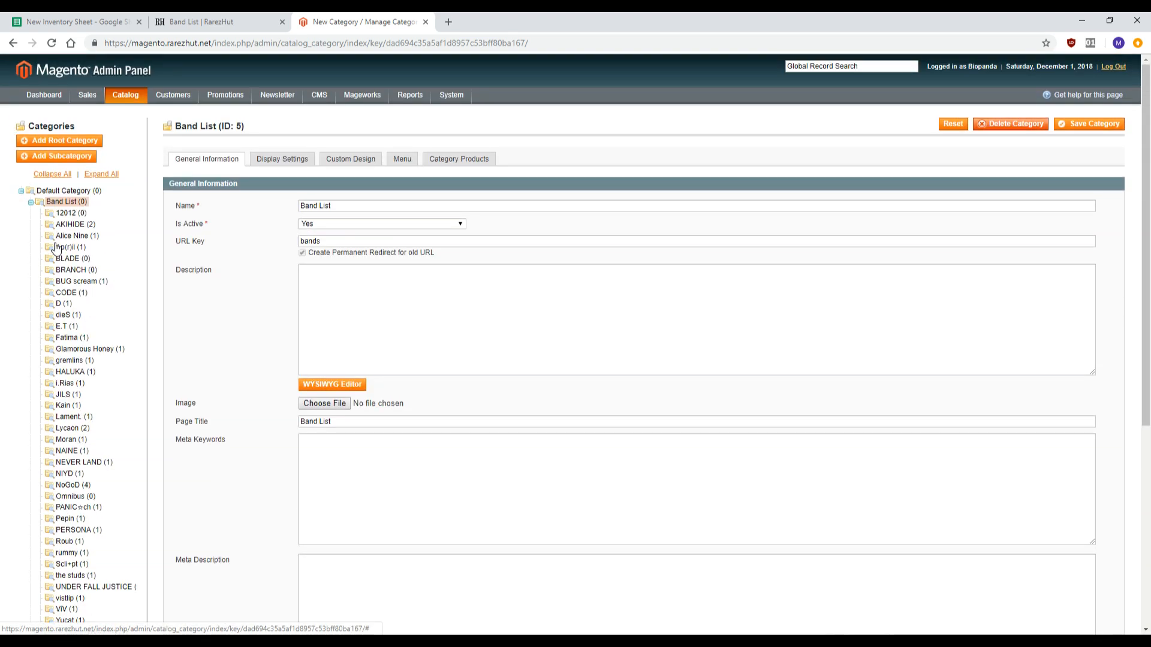
Step: Start a new subcategory under Band List and name it Green Noel, copying the band name from the inventory sheet
{"action": "left_click", "coordinate": [81, 158]}
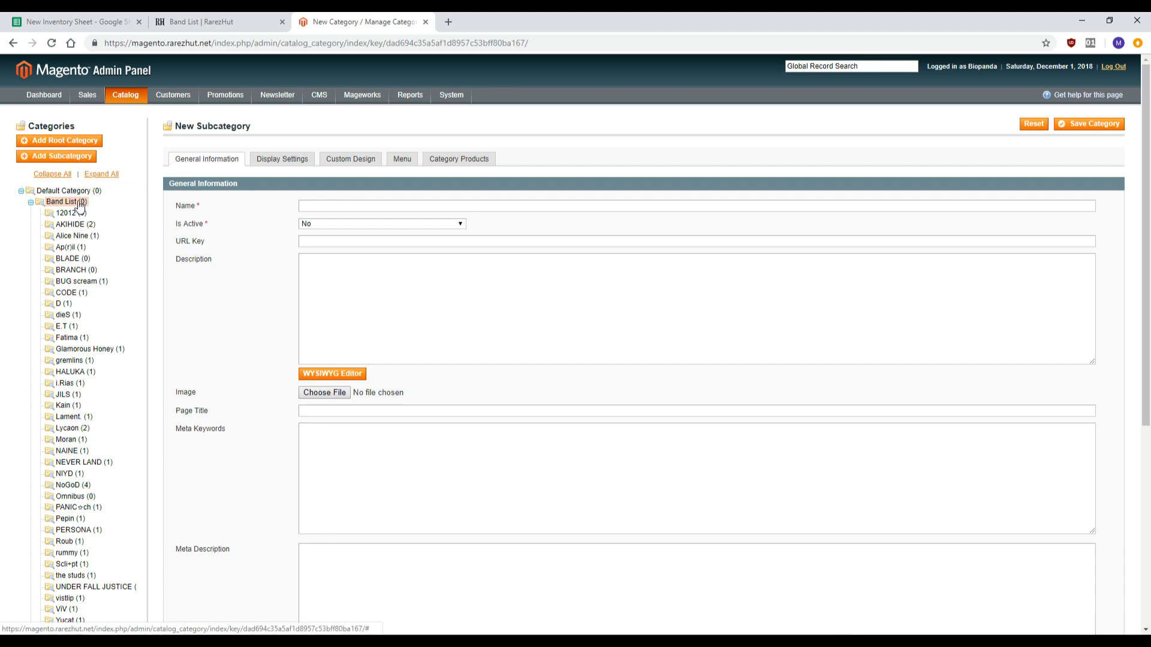
{"action": "left_click", "coordinate": [67, 22]}
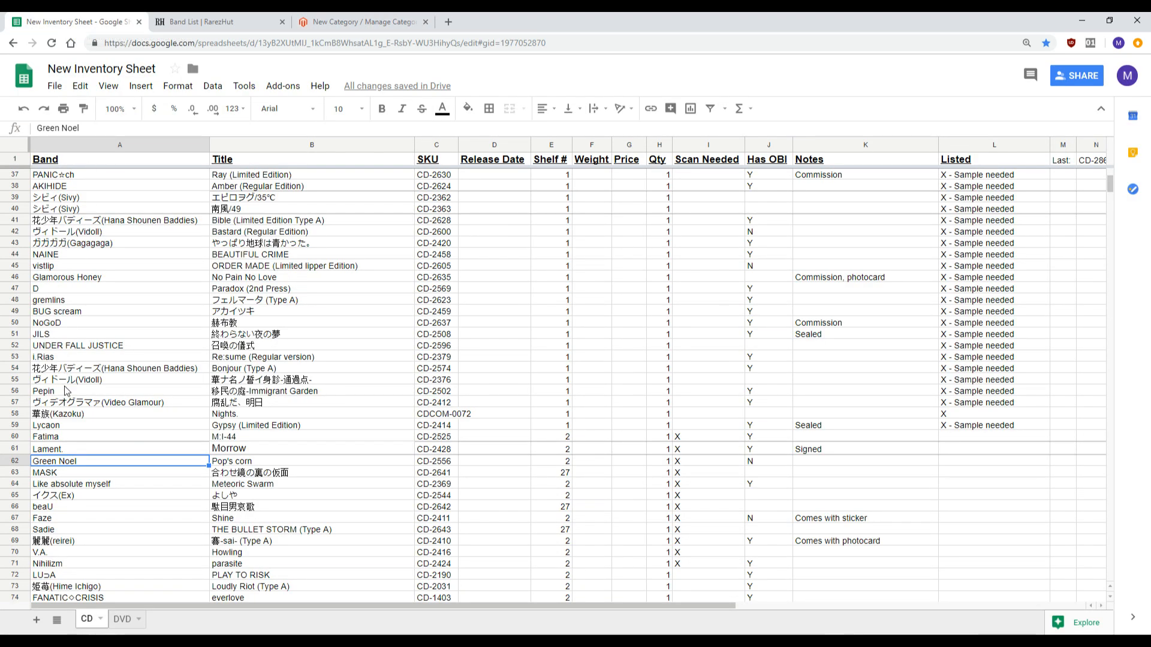
{"action": "key", "text": "ctrl+c"}
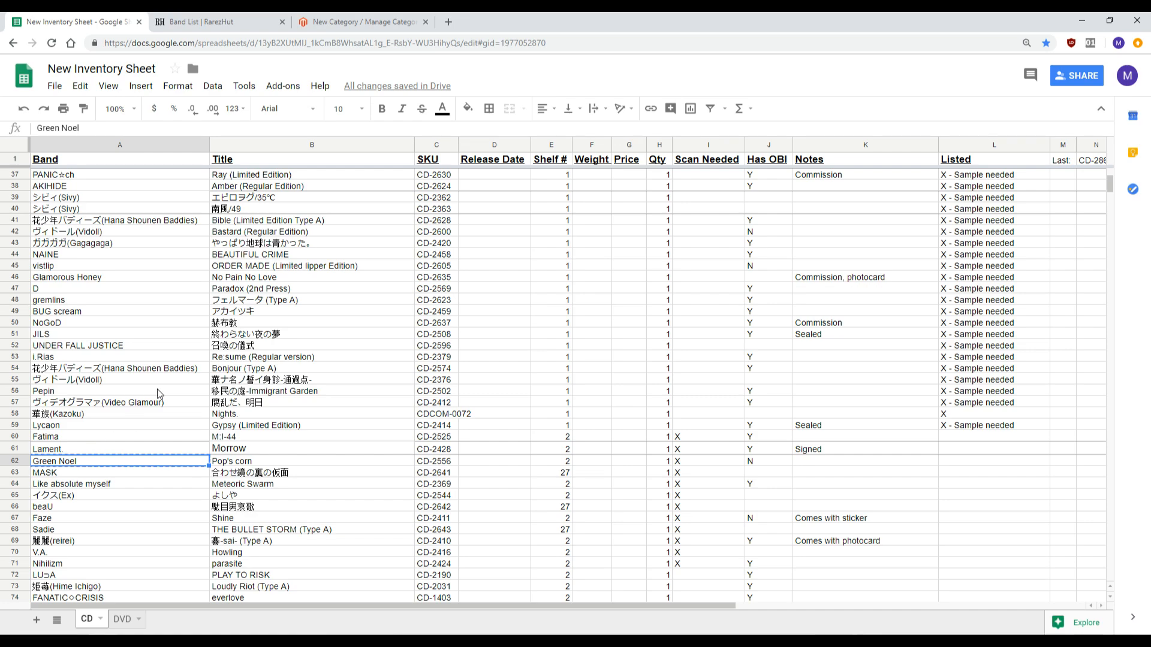
{"action": "left_click", "coordinate": [325, 17]}
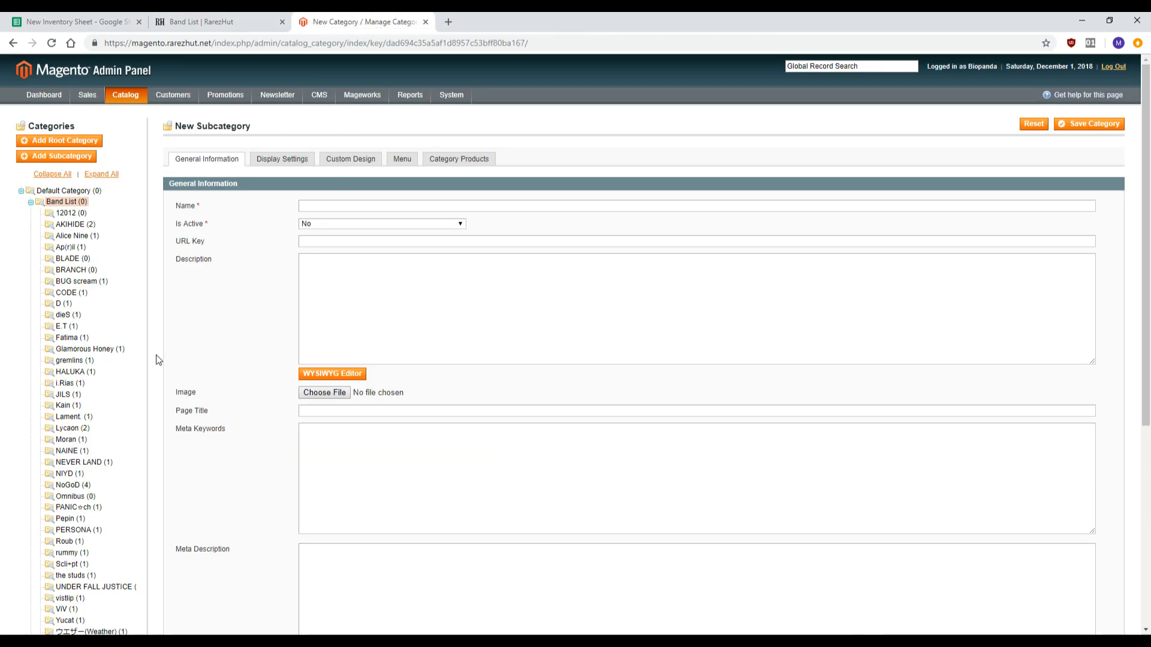
{"action": "left_click", "coordinate": [342, 205]}
{"action": "key", "text": "ctrl+v"}
Step: Set the new subcategory to active and enter Green Noel as its page title
{"action": "left_click", "coordinate": [363, 227]}
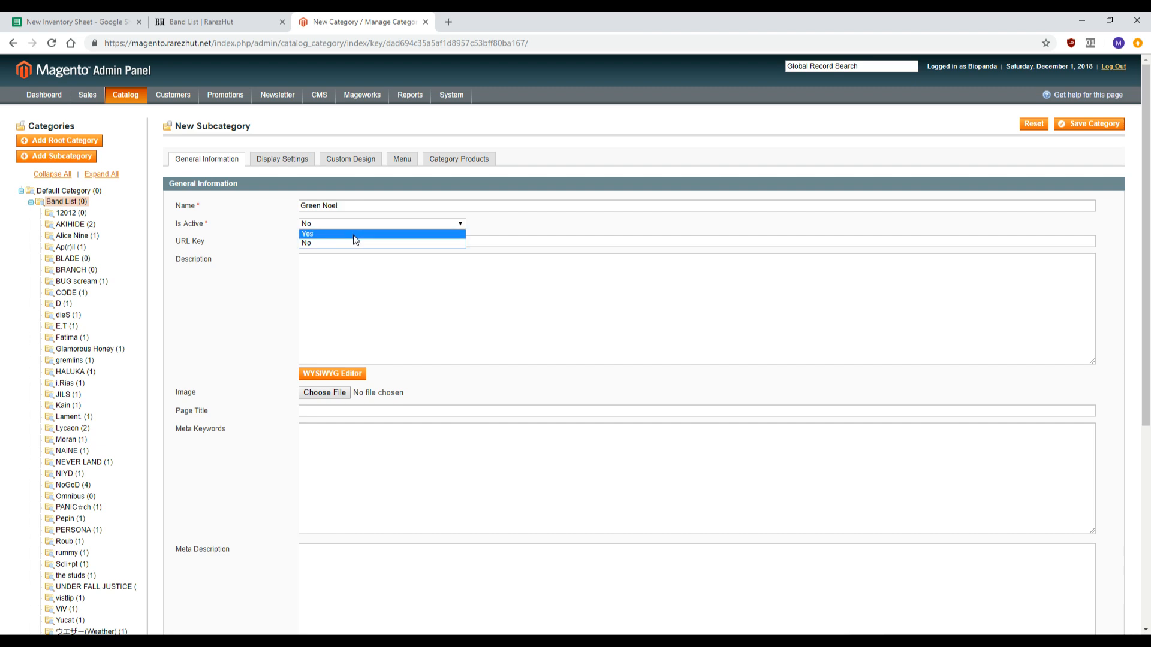
{"action": "left_click", "coordinate": [354, 234]}
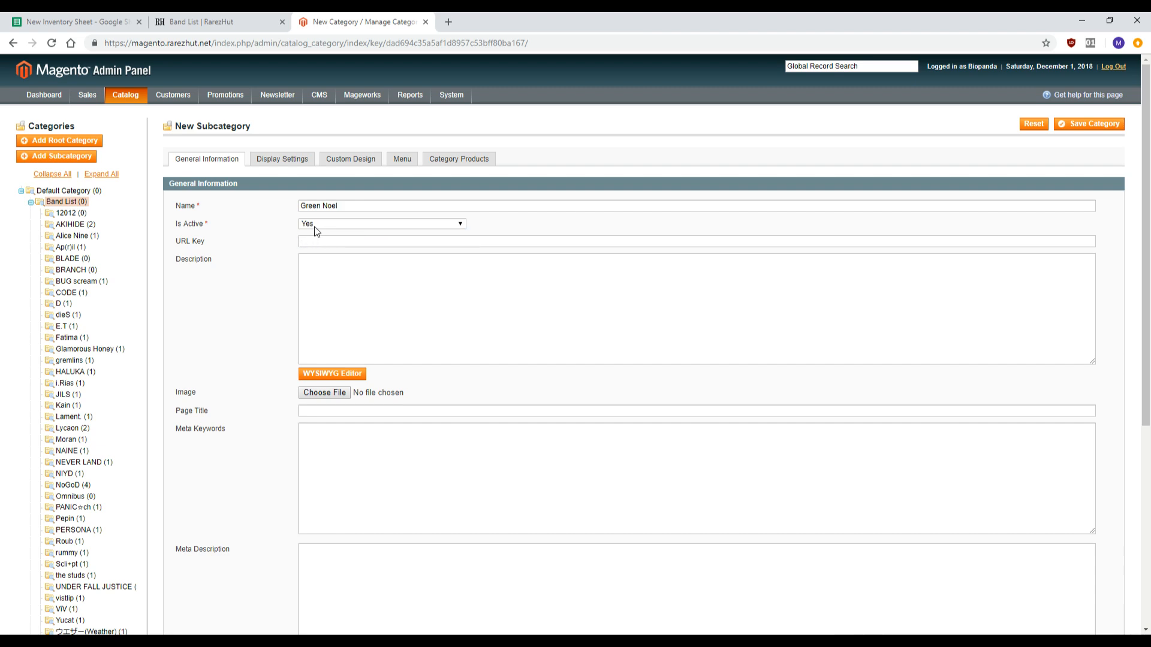
{"action": "scroll", "coordinate": [400, 361], "scroll_direction": "down", "scroll_amount": 3}
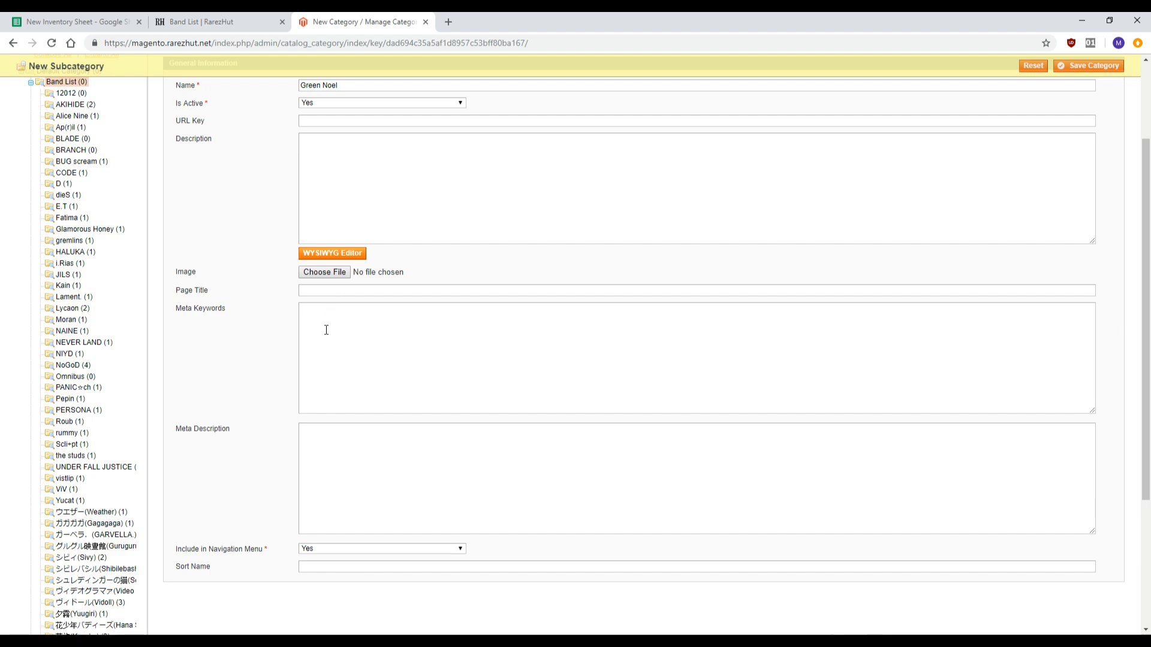
{"action": "left_click", "coordinate": [342, 290]}
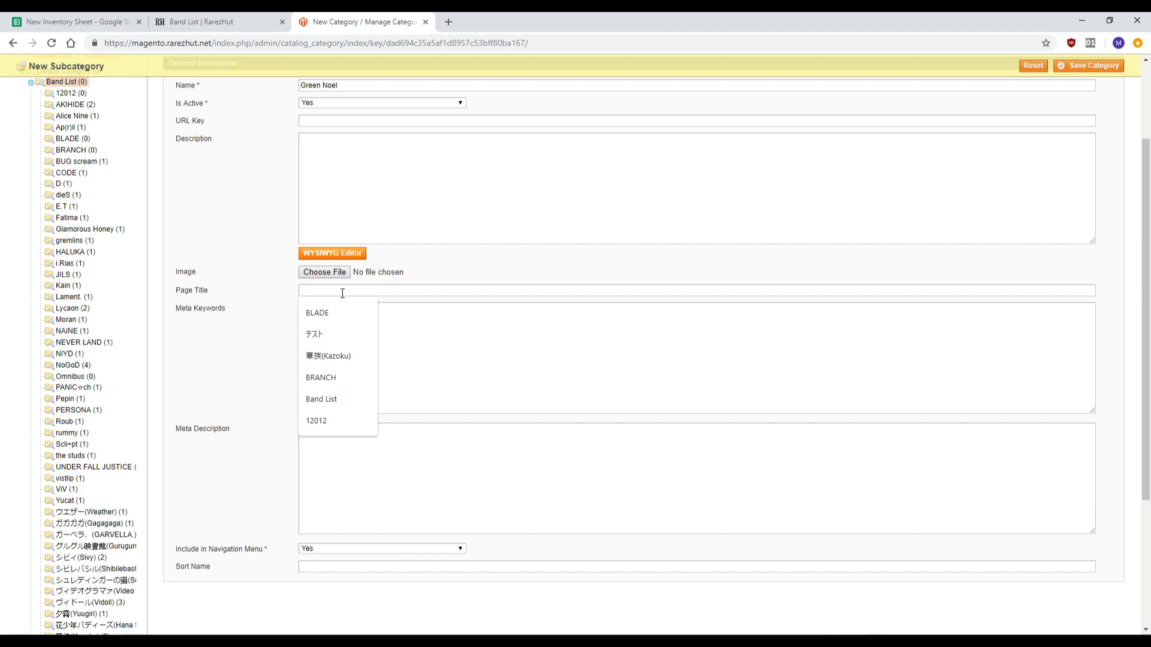
{"action": "type", "text": "Green Noel"}
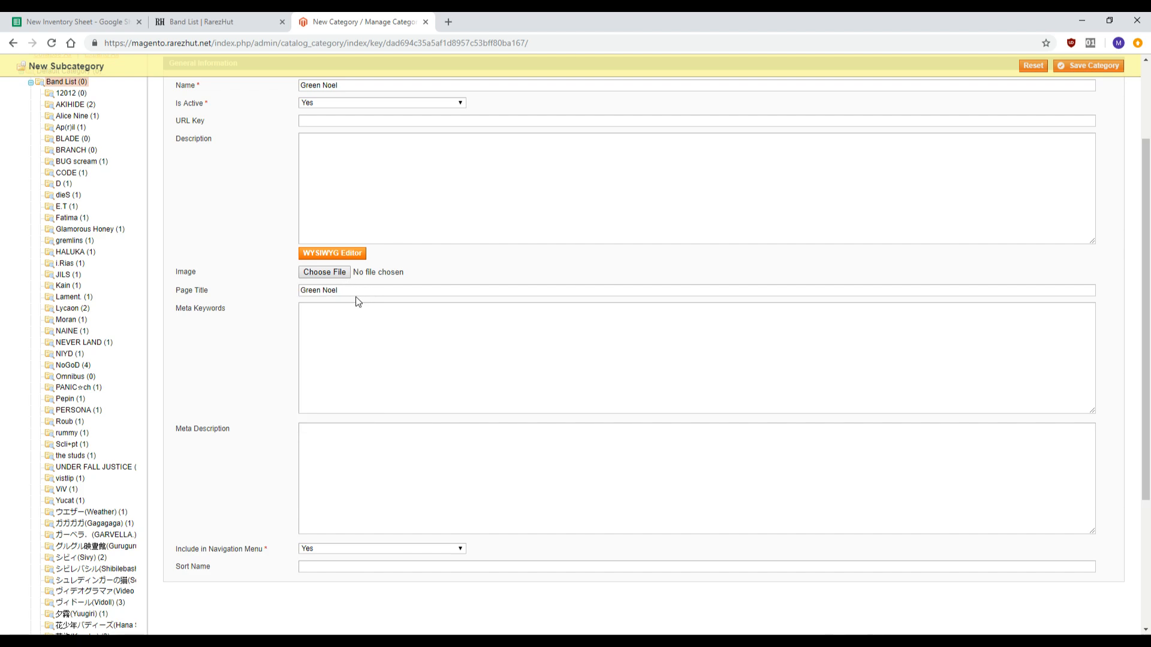
Step: Exclude the subcategory from the navigation menu and set its sort name to Green Noel
{"action": "scroll", "coordinate": [360, 296], "scroll_direction": "down", "scroll_amount": 2}
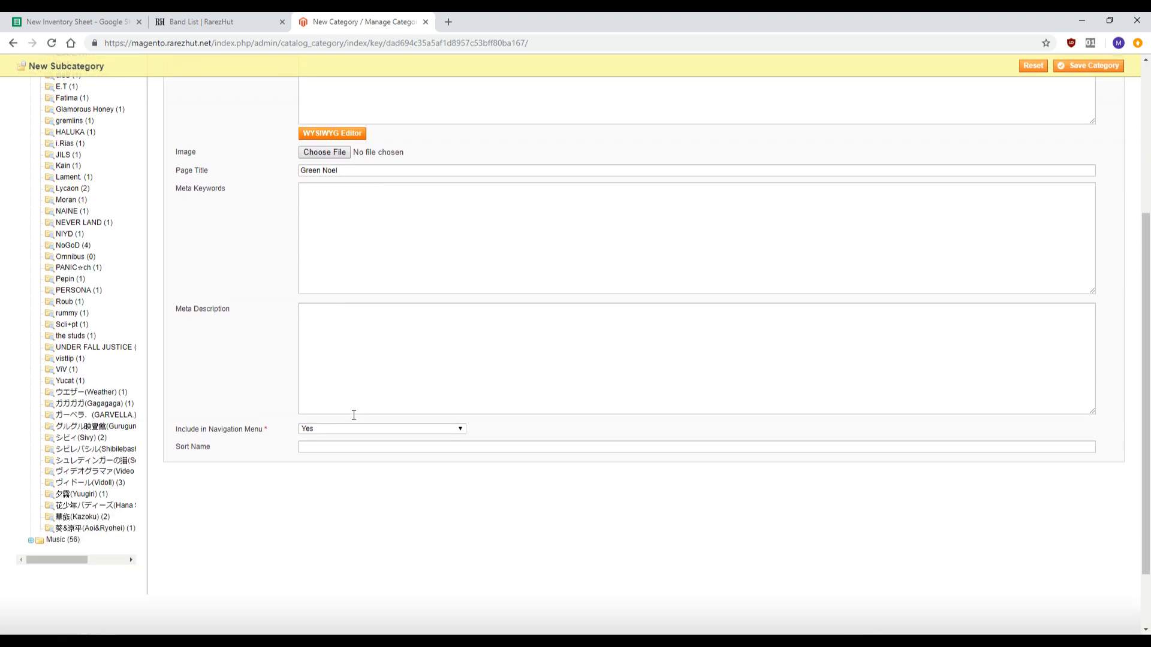
{"action": "left_click", "coordinate": [334, 429]}
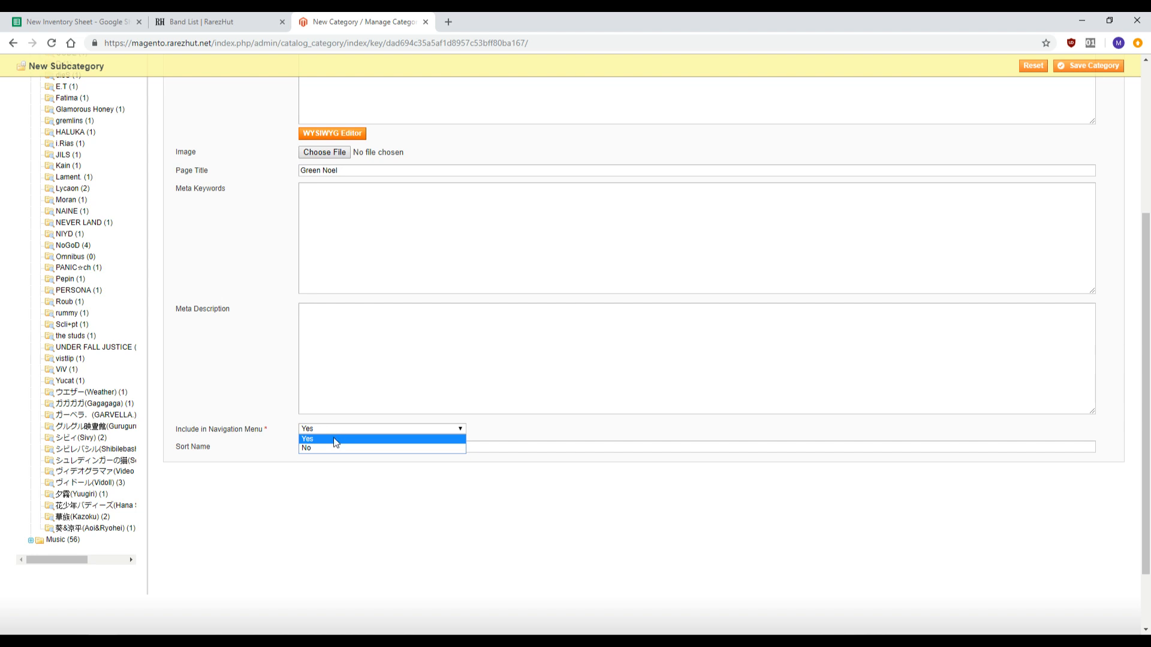
{"action": "left_click", "coordinate": [332, 450]}
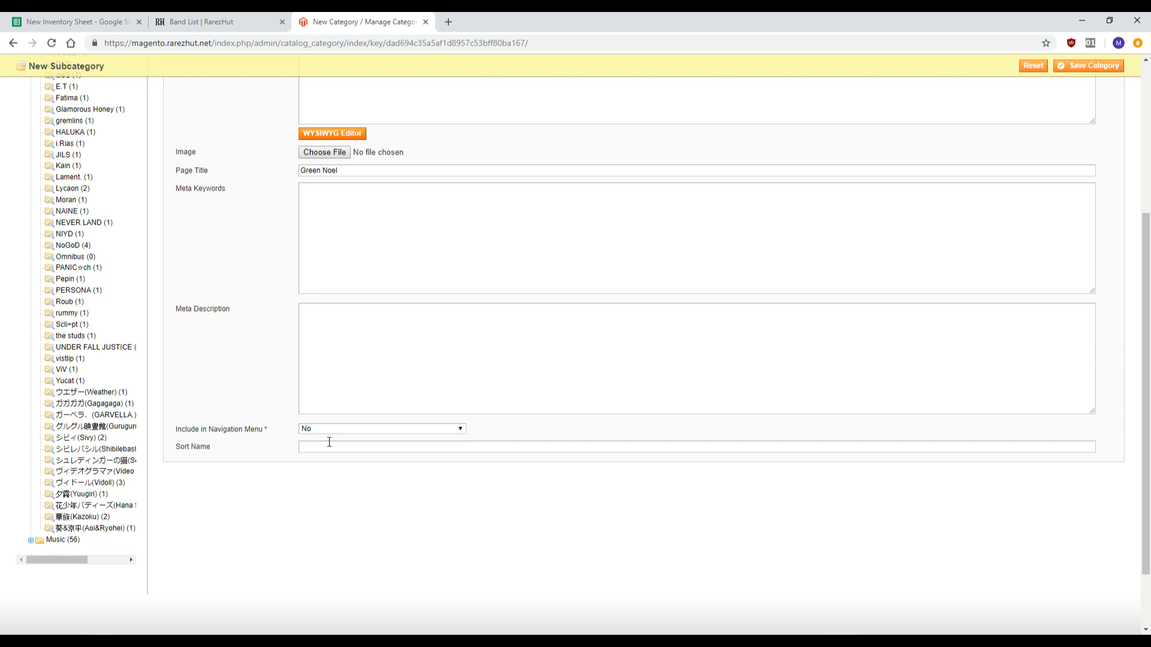
{"action": "left_click", "coordinate": [325, 446]}
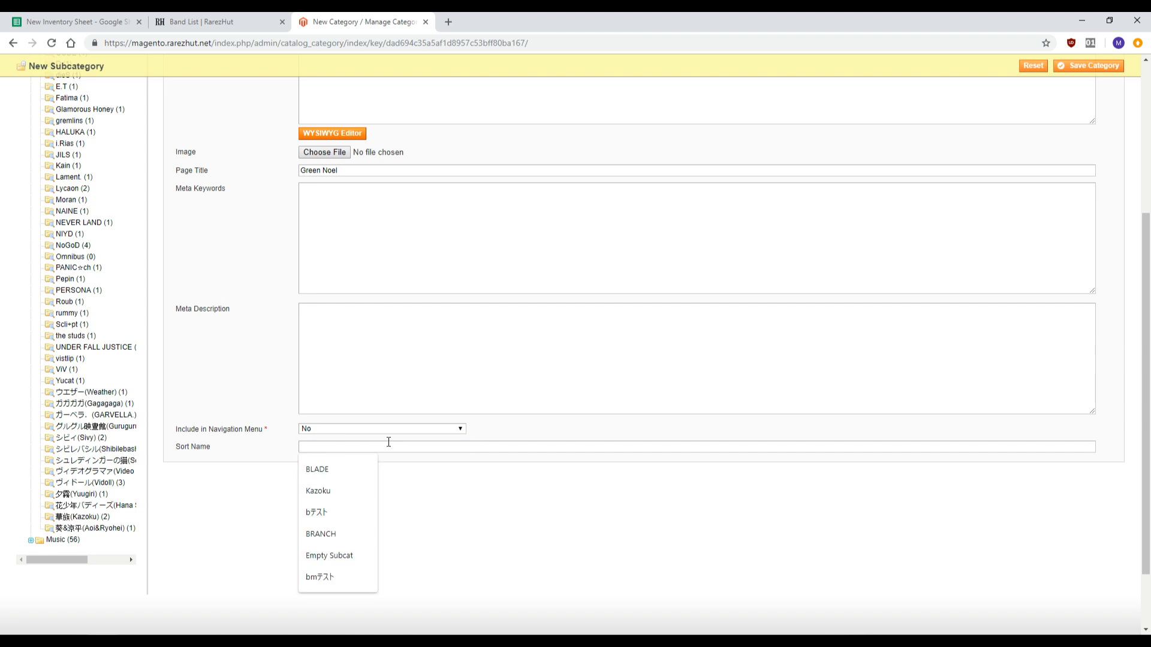
{"action": "type", "text": "Green Noel"}
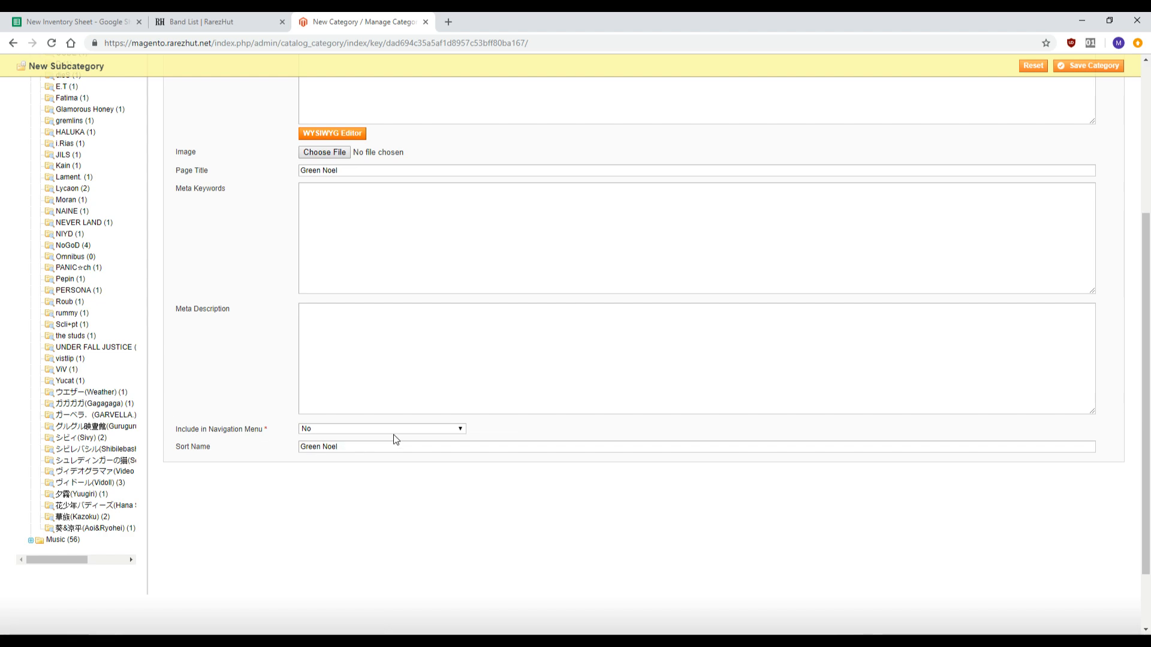
Step: Review the general information of the new Green Noel subcategory and save the category
{"action": "scroll", "coordinate": [394, 437], "scroll_direction": "up", "scroll_amount": 4}
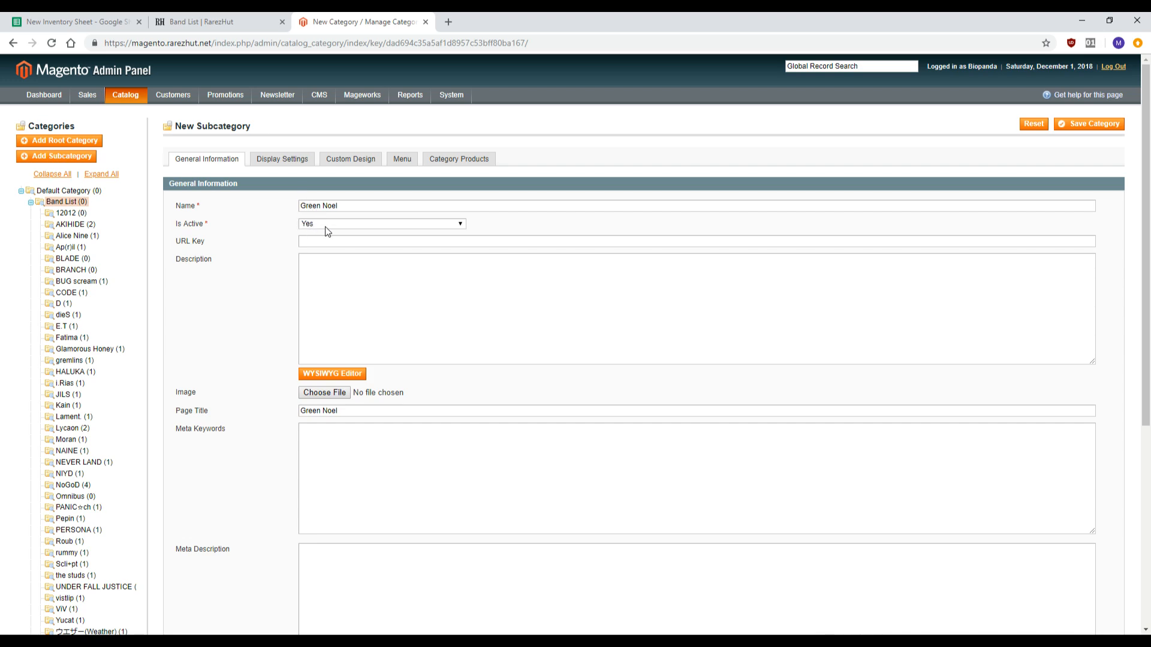
{"action": "scroll", "coordinate": [429, 216], "scroll_direction": "down", "scroll_amount": 5}
{"action": "scroll", "coordinate": [852, 217], "scroll_direction": "up", "scroll_amount": 5}
{"action": "left_click", "coordinate": [1106, 125]}
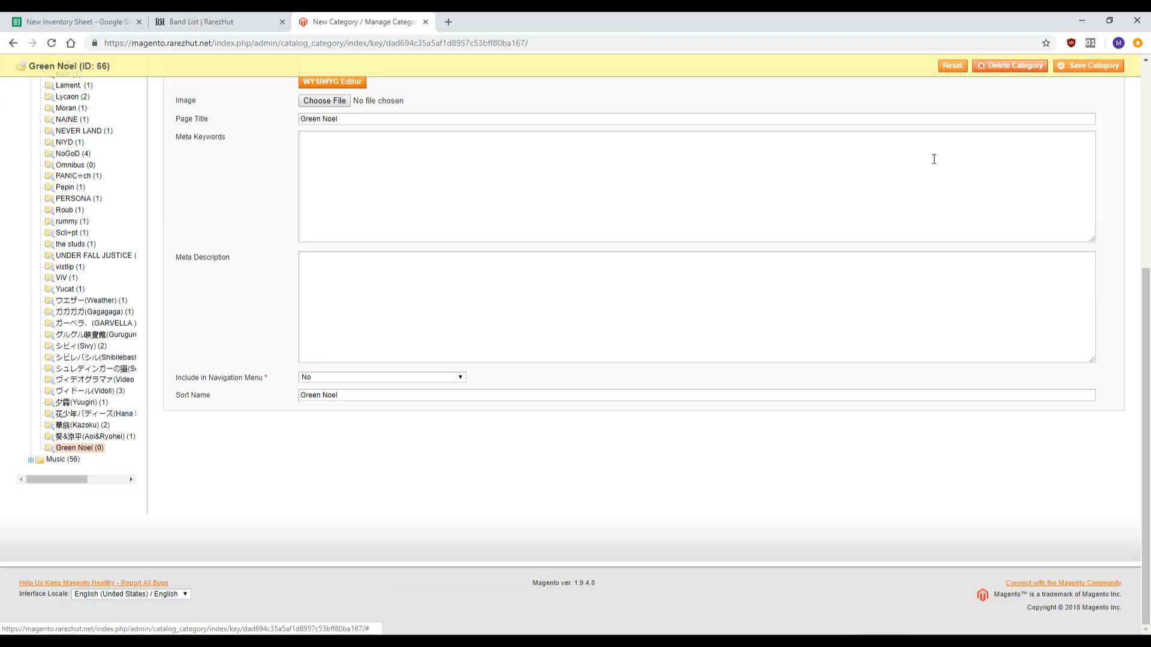
{"action": "scroll", "coordinate": [516, 218], "scroll_direction": "up", "scroll_amount": 3}
{"action": "scroll", "coordinate": [568, 279], "scroll_direction": "up", "scroll_amount": 3}
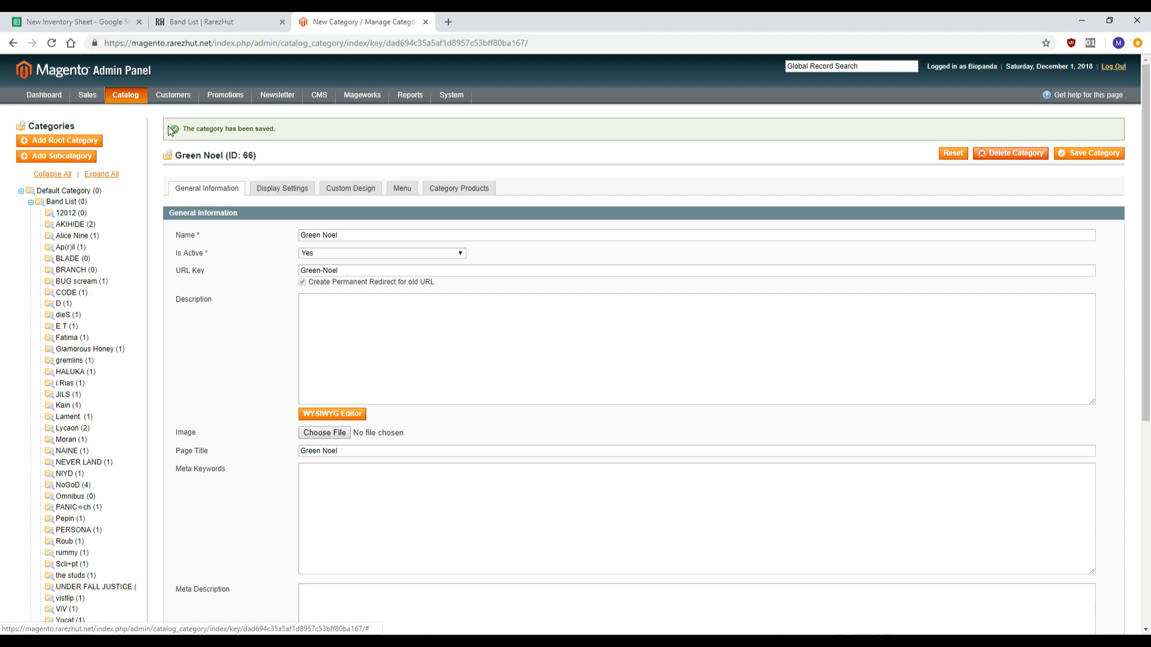
Step: Start a new product in the catalog using the Default attribute set and the Simple Product type
{"action": "mouse_move", "coordinate": [125, 95]}
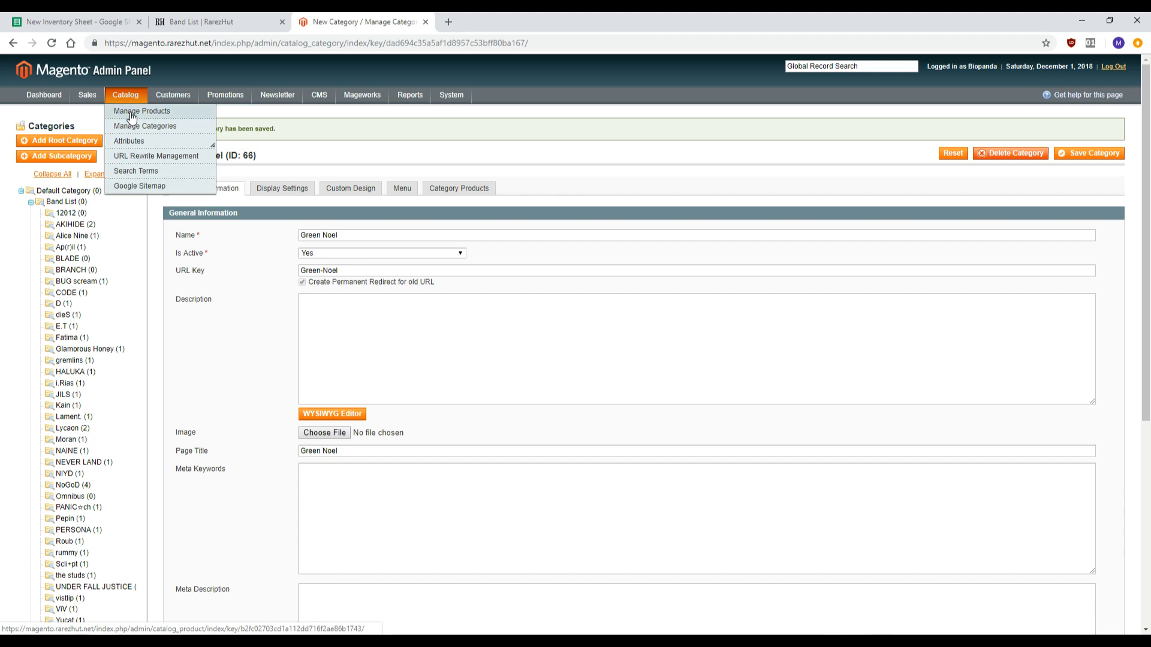
{"action": "left_click", "coordinate": [132, 116]}
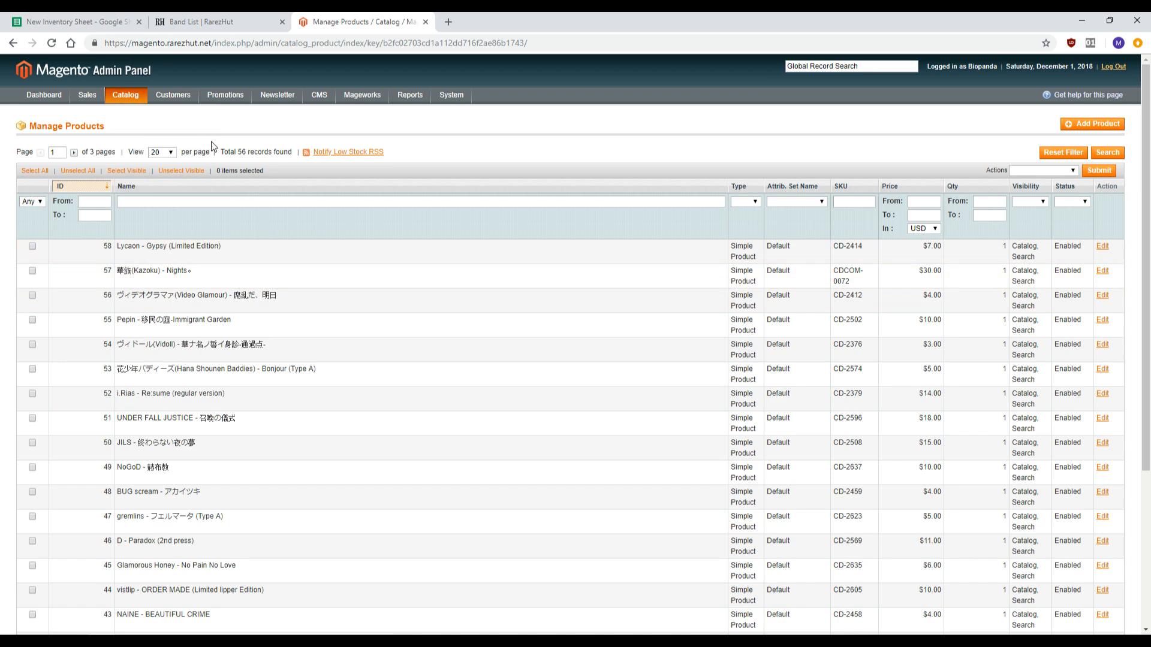
{"action": "left_click", "coordinate": [1083, 128]}
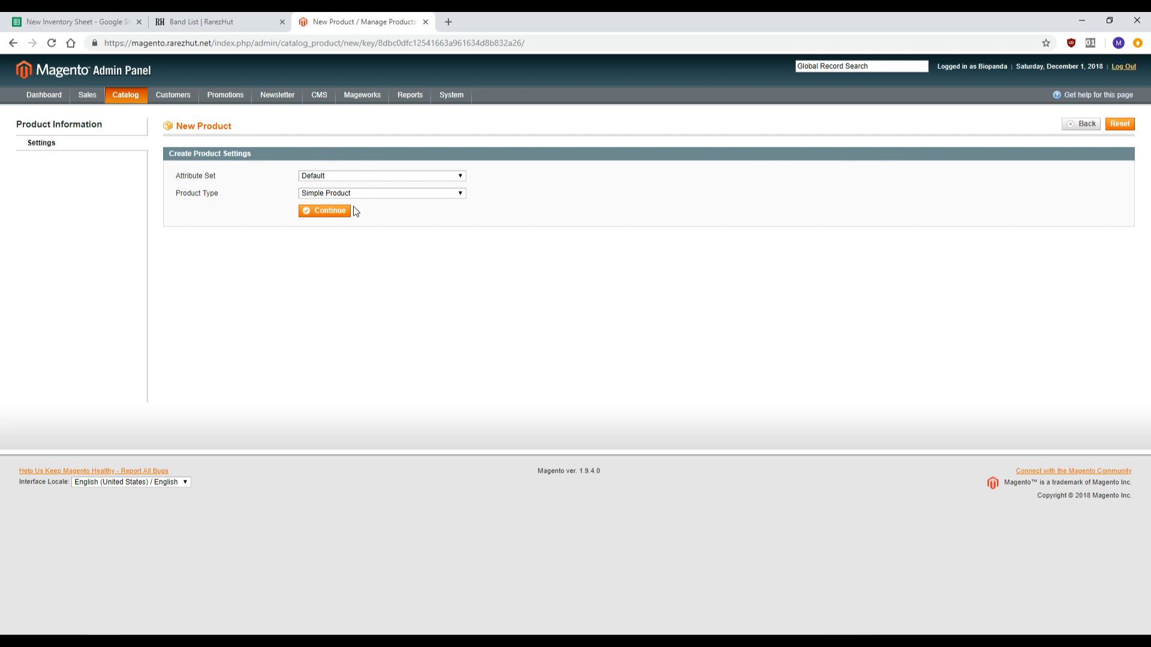
{"action": "left_click", "coordinate": [336, 211]}
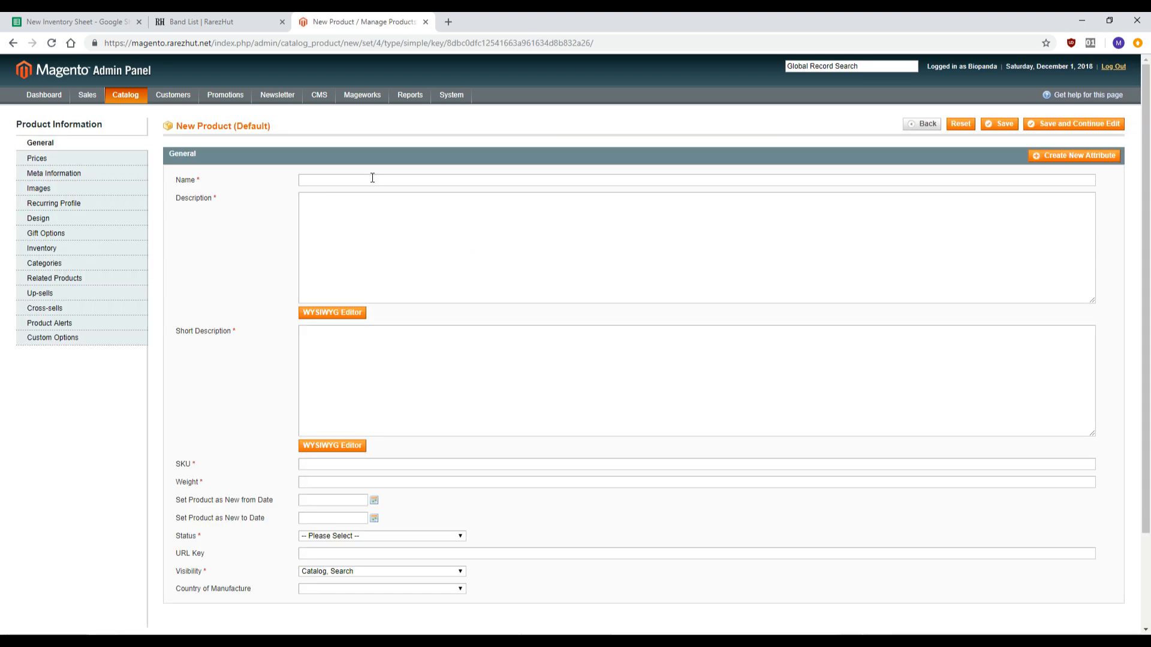
Step: Name the new product Green Noel - Pop's corn, copying the band and title from the inventory sheet
{"action": "left_click", "coordinate": [75, 21]}
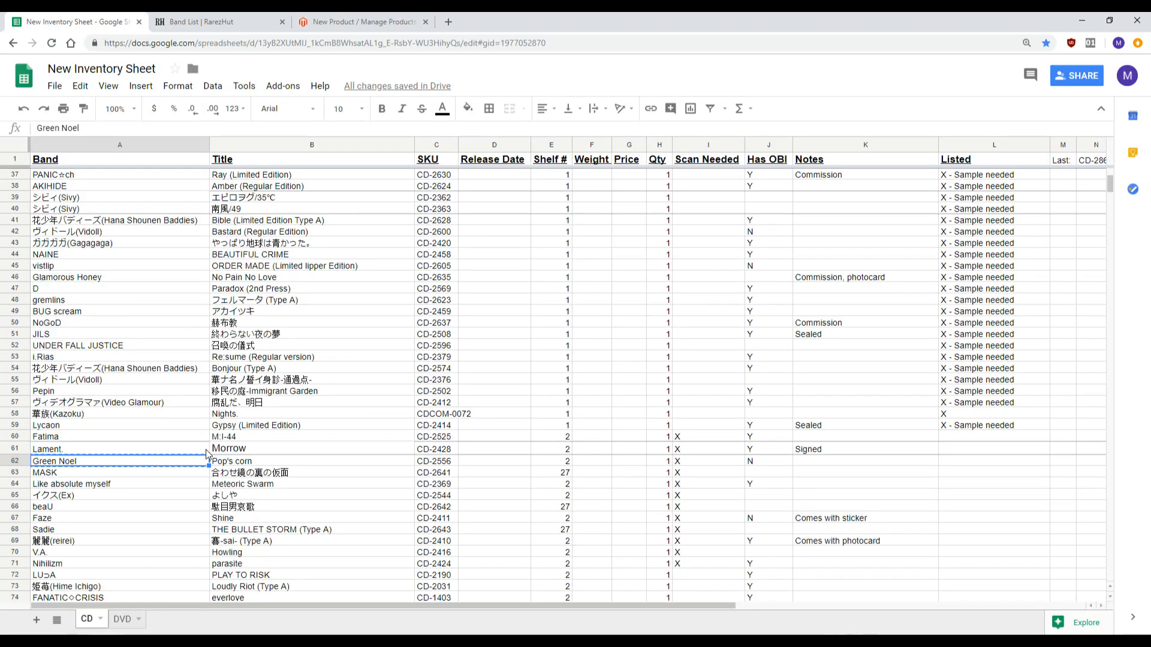
{"action": "left_click", "coordinate": [223, 462], "text": "shift"}
{"action": "key", "text": "ctrl+c"}
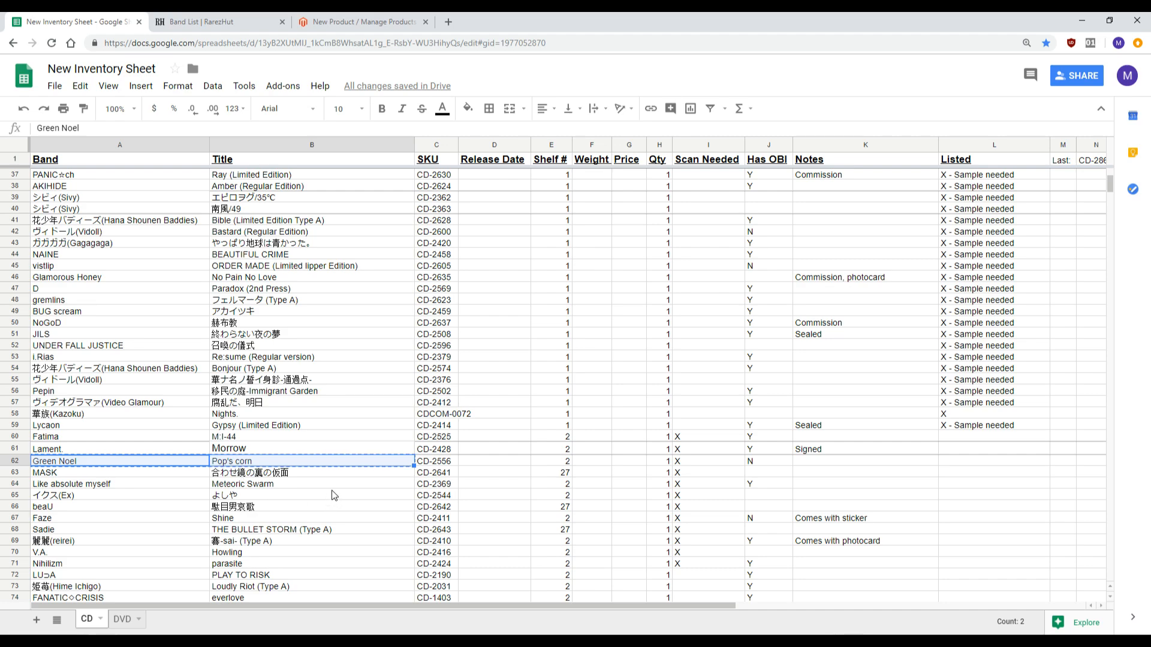
{"action": "left_click", "coordinate": [341, 16]}
{"action": "left_click", "coordinate": [334, 180]}
{"action": "key", "text": "ctrl+v"}
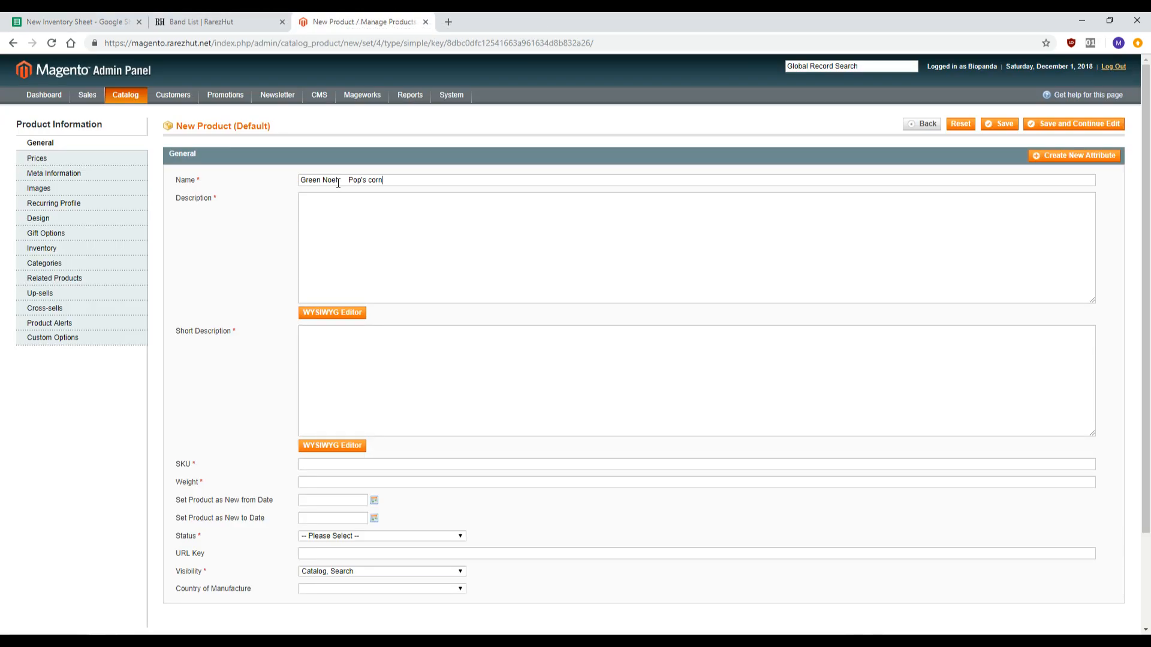
{"action": "double_click", "coordinate": [340, 180]}
{"action": "type", "text": "-"}
Step: Find Green Noel in the RarezHut band list and open the product page of its Pop's corn CD
{"action": "left_click", "coordinate": [231, 24]}
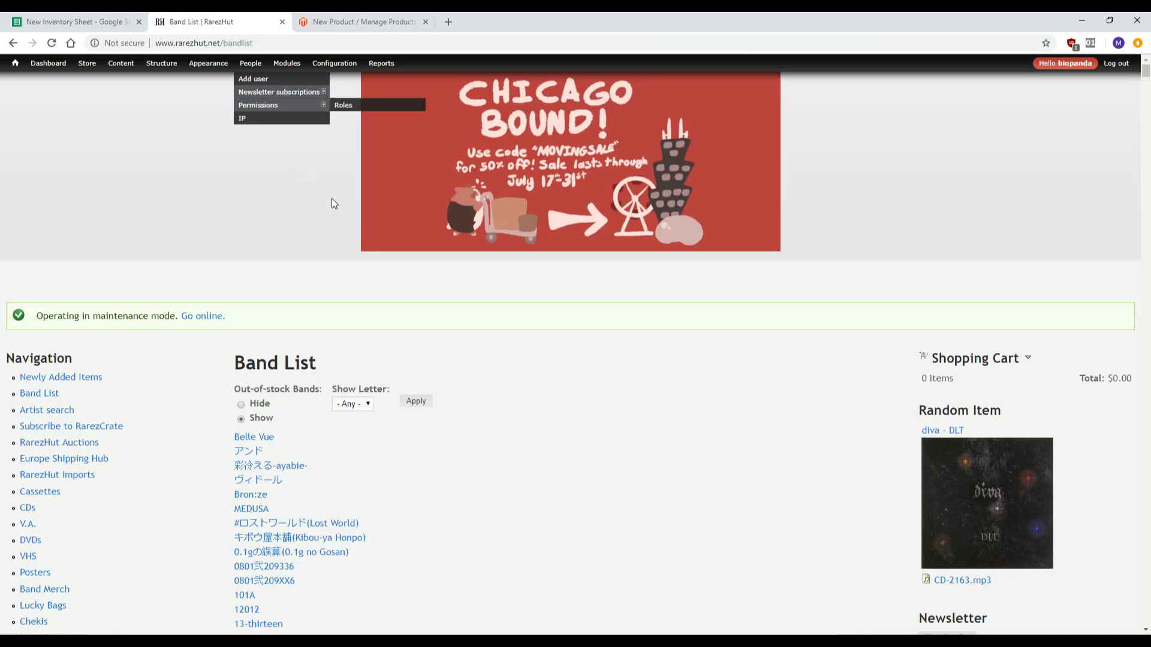
{"action": "scroll", "coordinate": [530, 432], "scroll_direction": "down", "scroll_amount": 3}
{"action": "key", "text": "ctrl+f"}
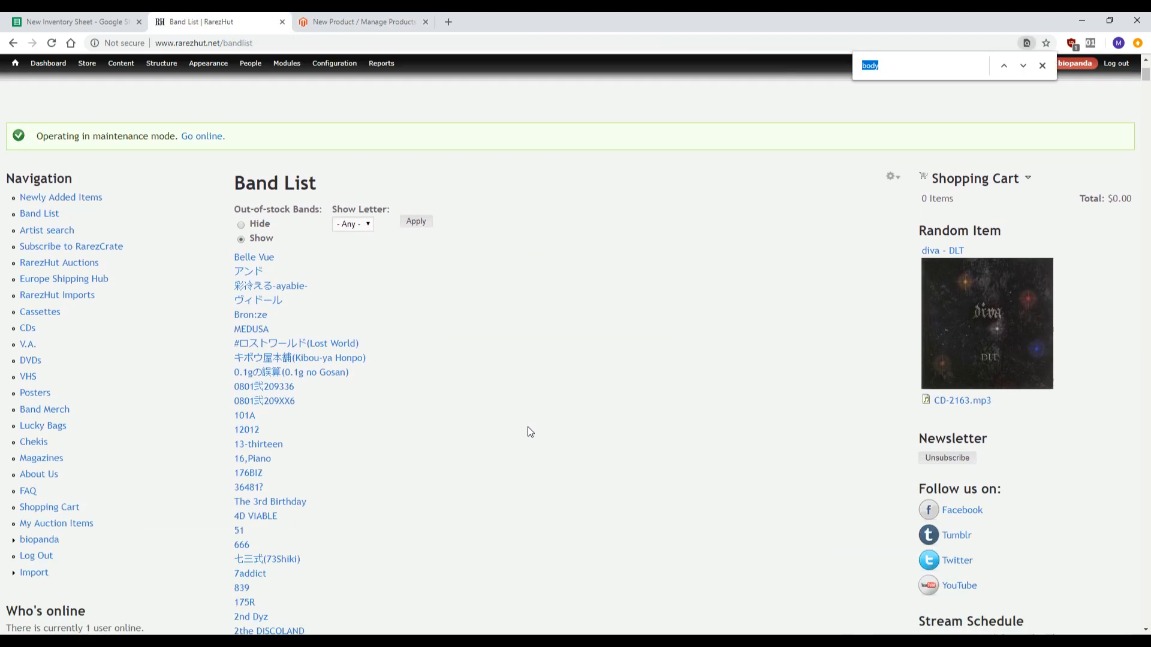
{"action": "type", "text": "green"}
{"action": "middle_click", "coordinate": [265, 374]}
{"action": "left_click", "coordinate": [371, 21]}
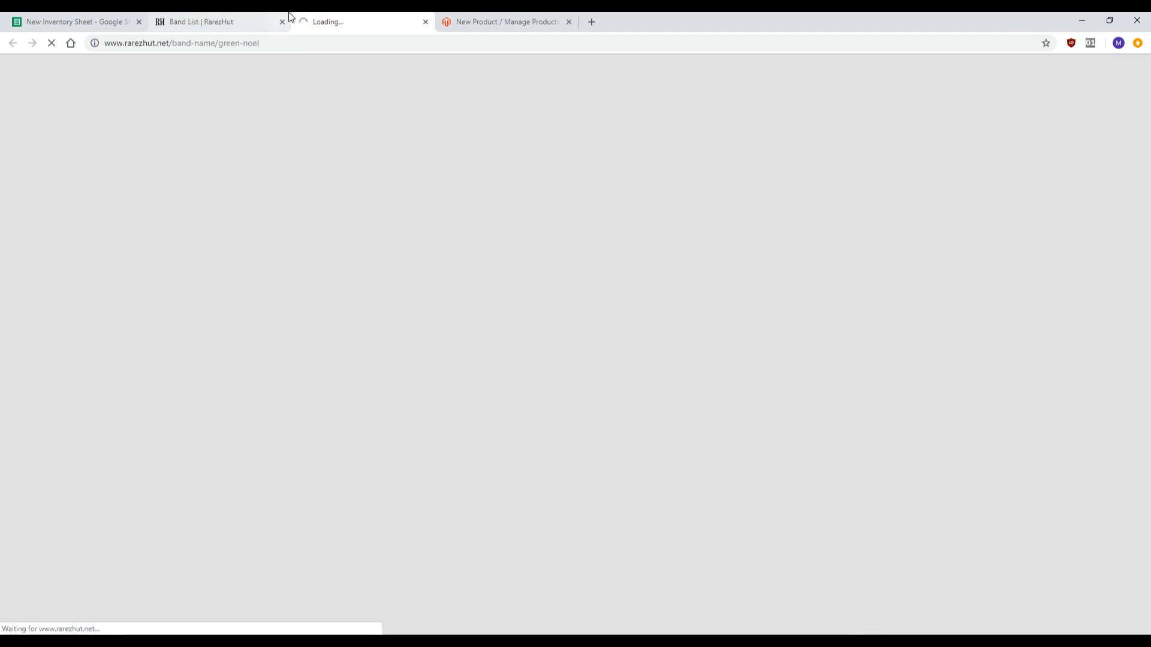
{"action": "key", "text": "ctrl+Tab"}
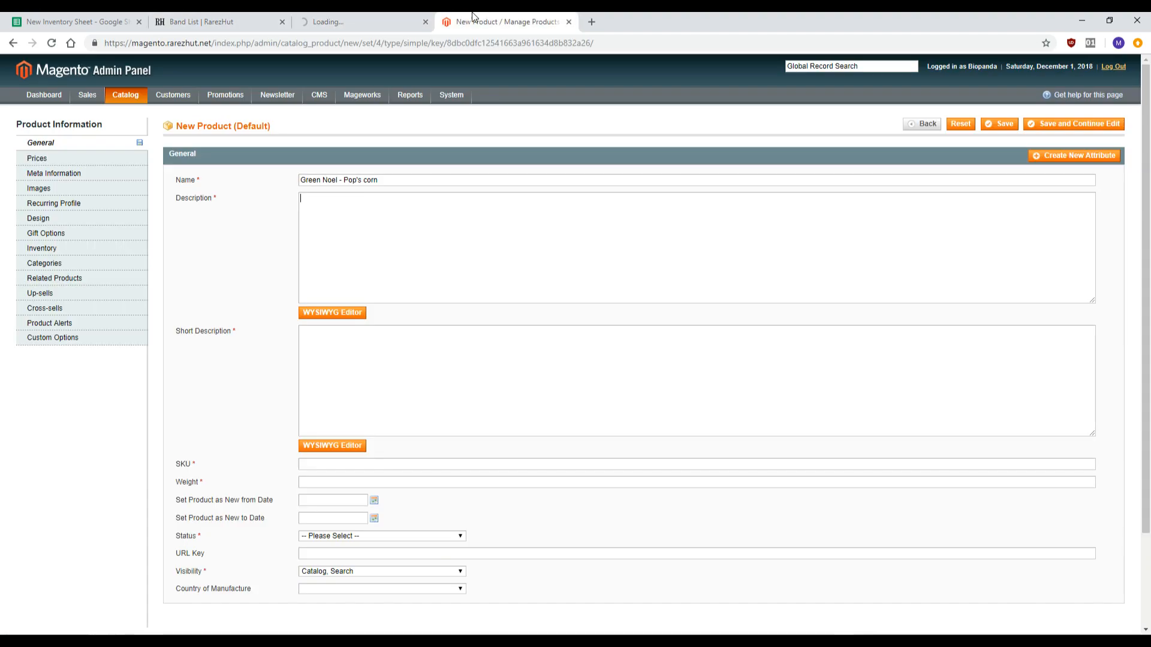
{"action": "left_click", "coordinate": [357, 18]}
{"action": "scroll", "coordinate": [450, 300], "scroll_direction": "down", "scroll_amount": 6}
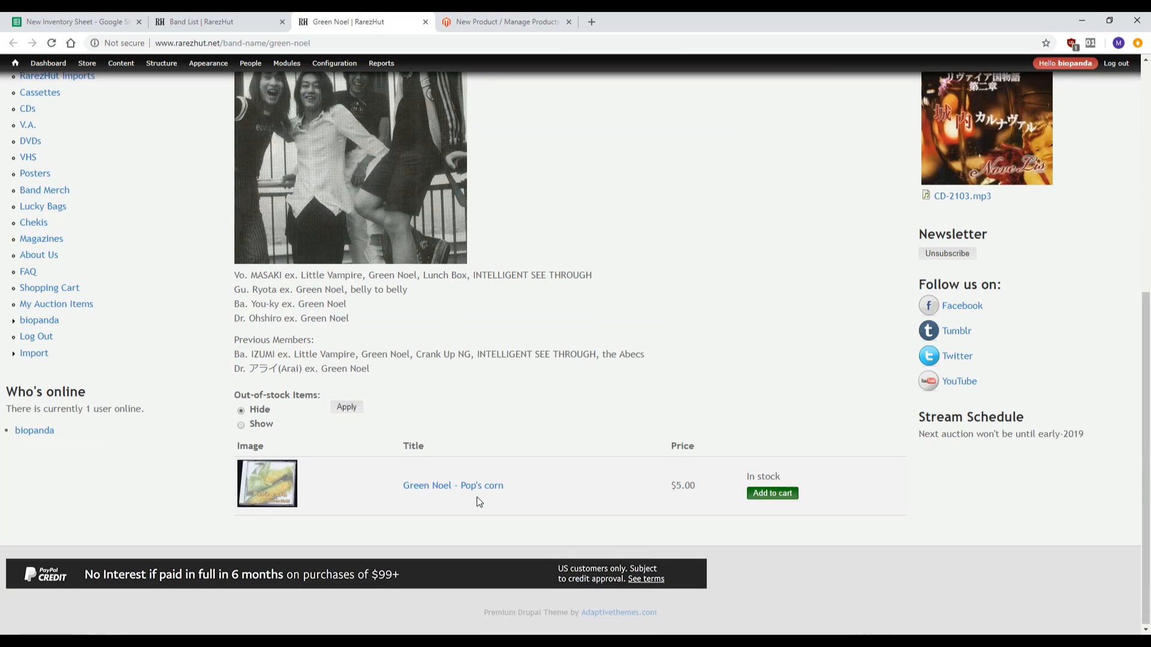
{"action": "left_click", "coordinate": [477, 487]}
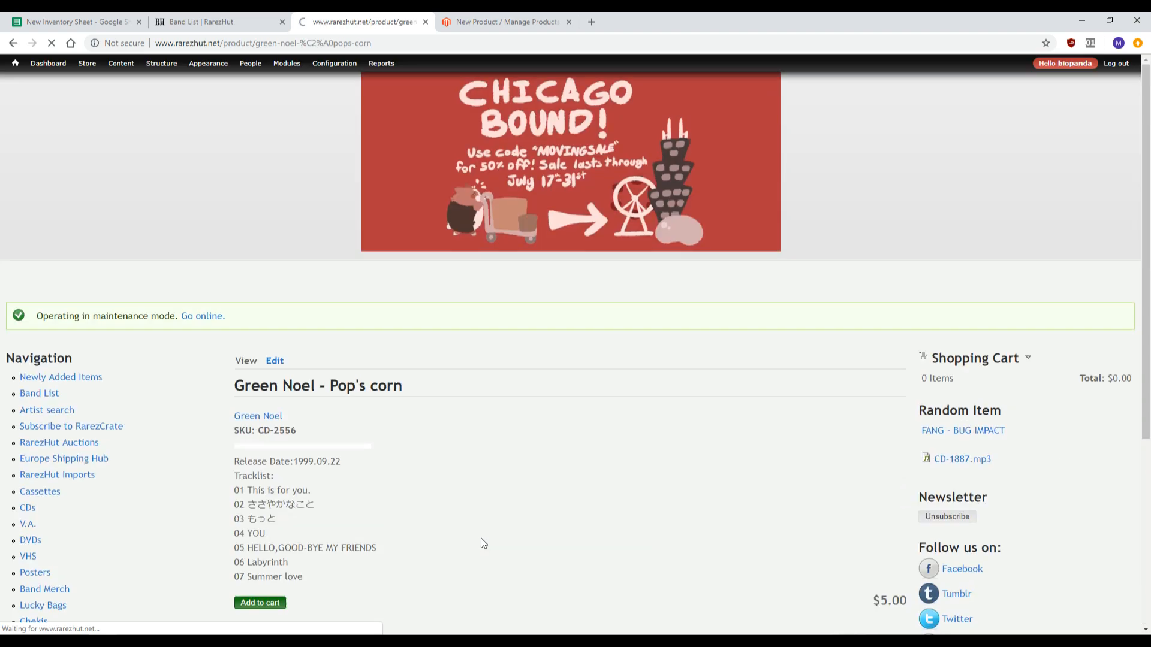
Step: Copy the release date and tracklist from the RarezHut page into the Magento product's description and short description
{"action": "scroll", "coordinate": [444, 406], "scroll_direction": "down", "scroll_amount": 1}
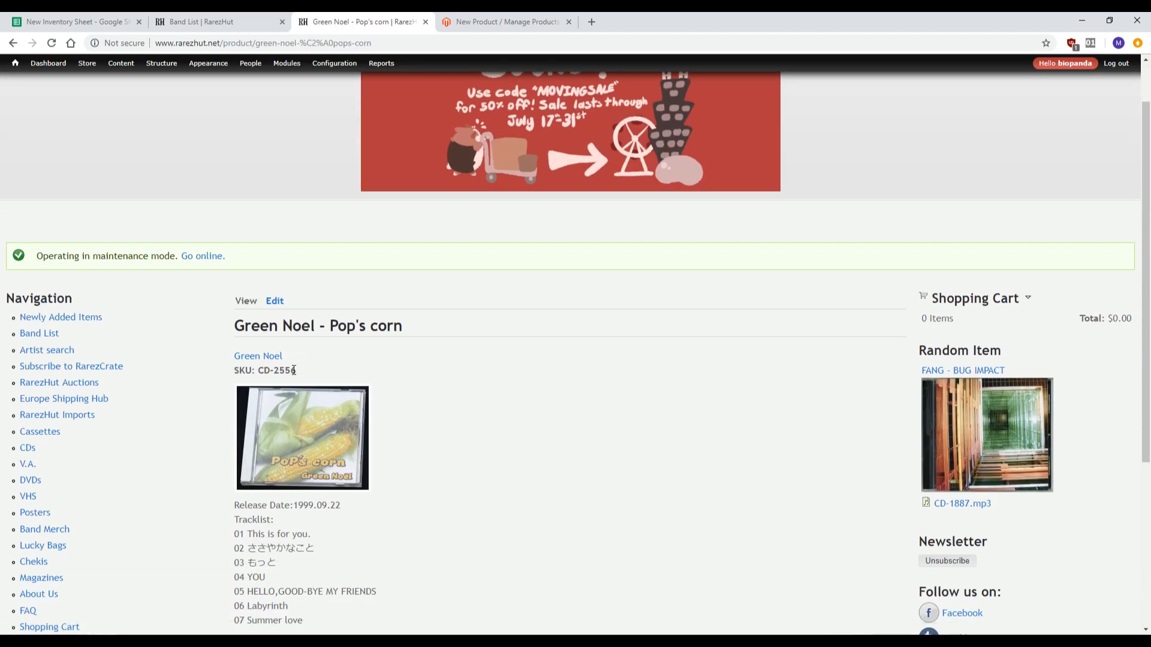
{"action": "scroll", "coordinate": [302, 366], "scroll_direction": "down", "scroll_amount": 3}
{"action": "left_click_drag", "start_coordinate": [309, 450], "coordinate": [234, 329]}
{"action": "key", "text": "ctrl+c"}
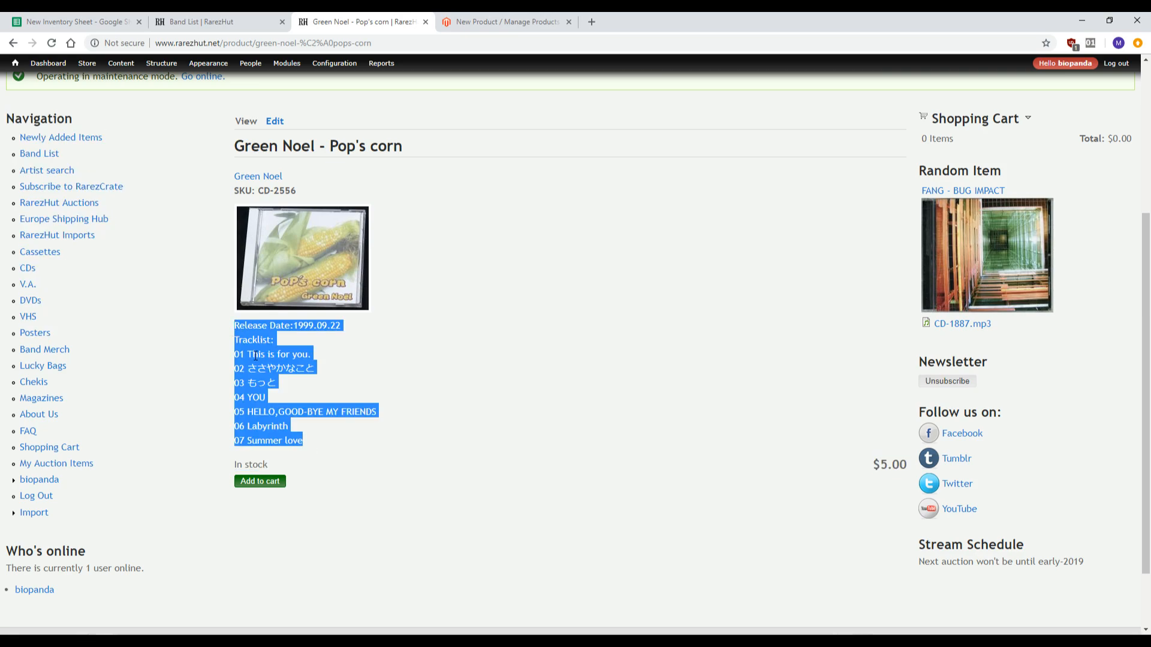
{"action": "left_click", "coordinate": [493, 21]}
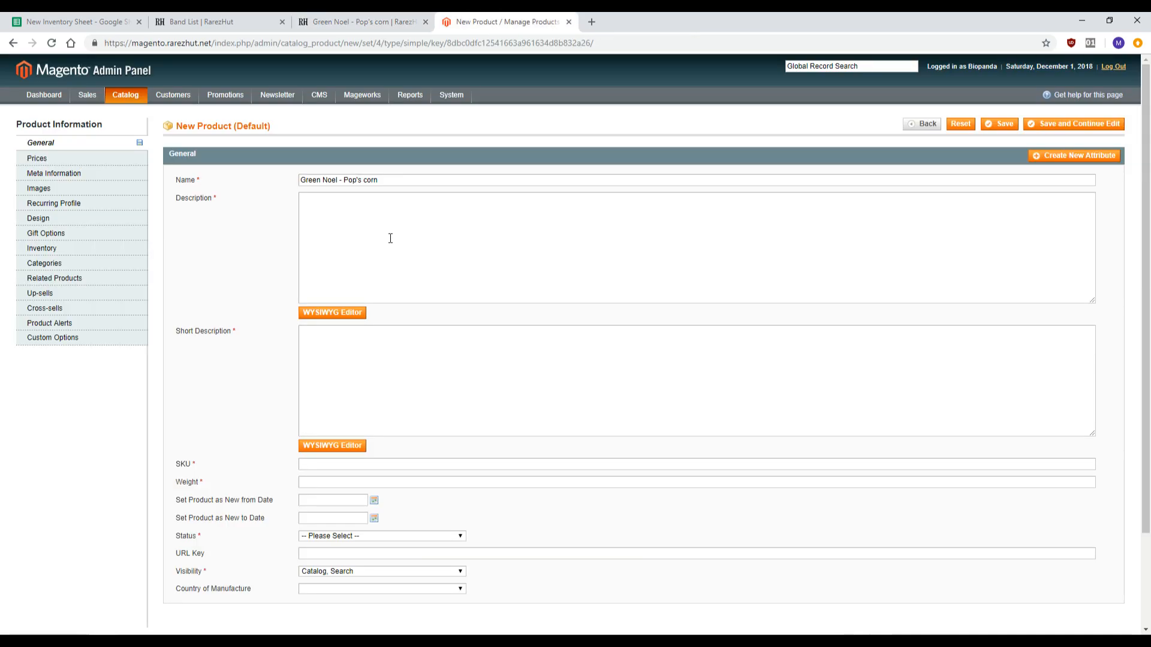
{"action": "key", "text": "ctrl+v"}
{"action": "key", "text": "ctrl+v"}
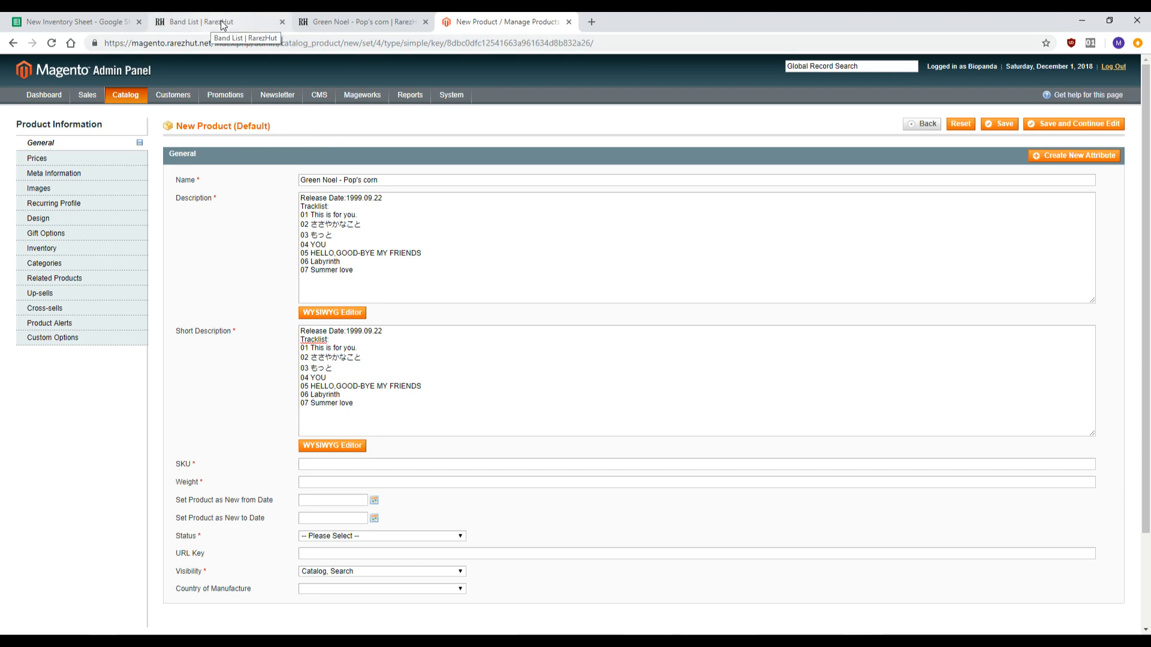
{"action": "left_click", "coordinate": [98, 22]}
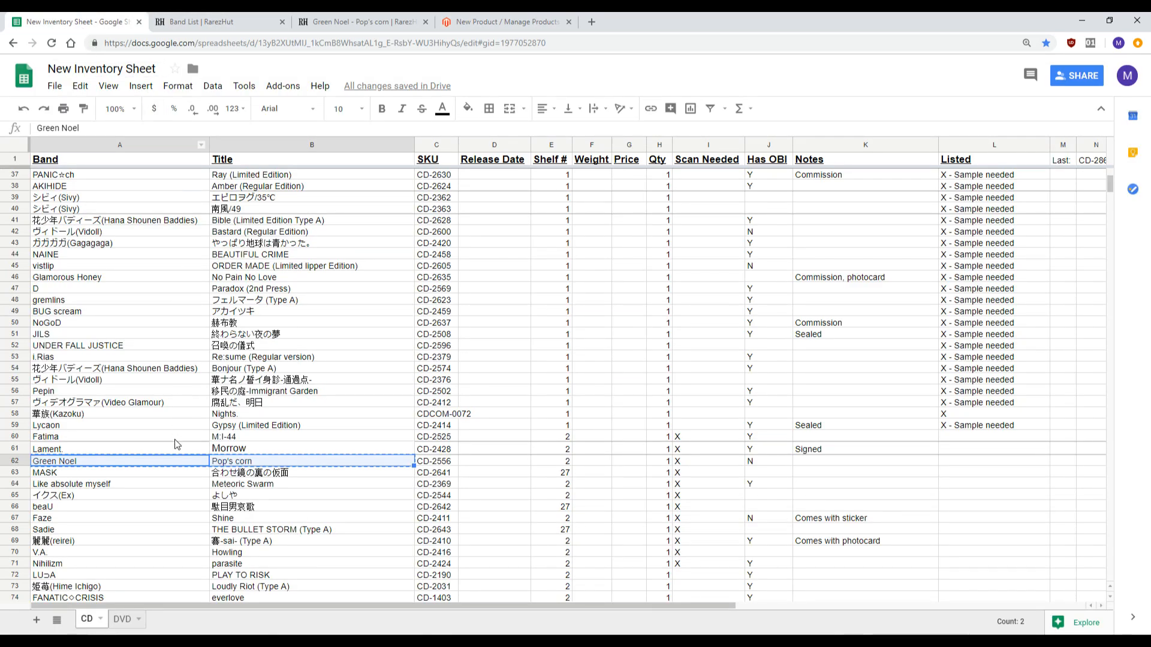
{"action": "left_click", "coordinate": [333, 23]}
{"action": "left_click", "coordinate": [238, 19]}
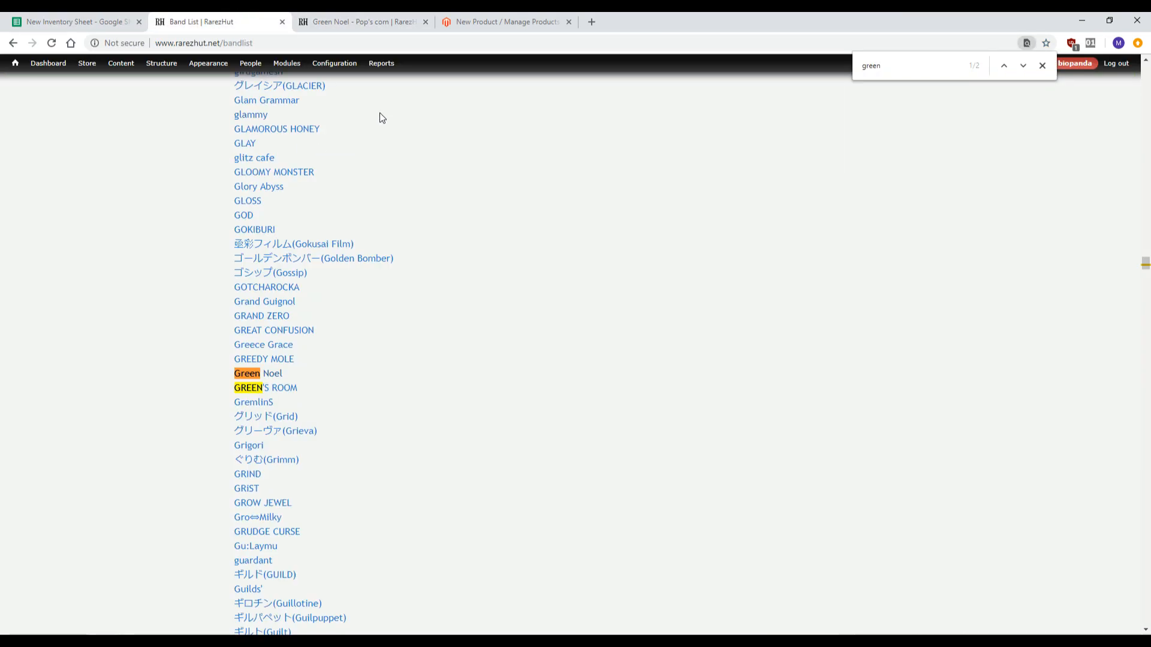
{"action": "left_click", "coordinate": [454, 24]}
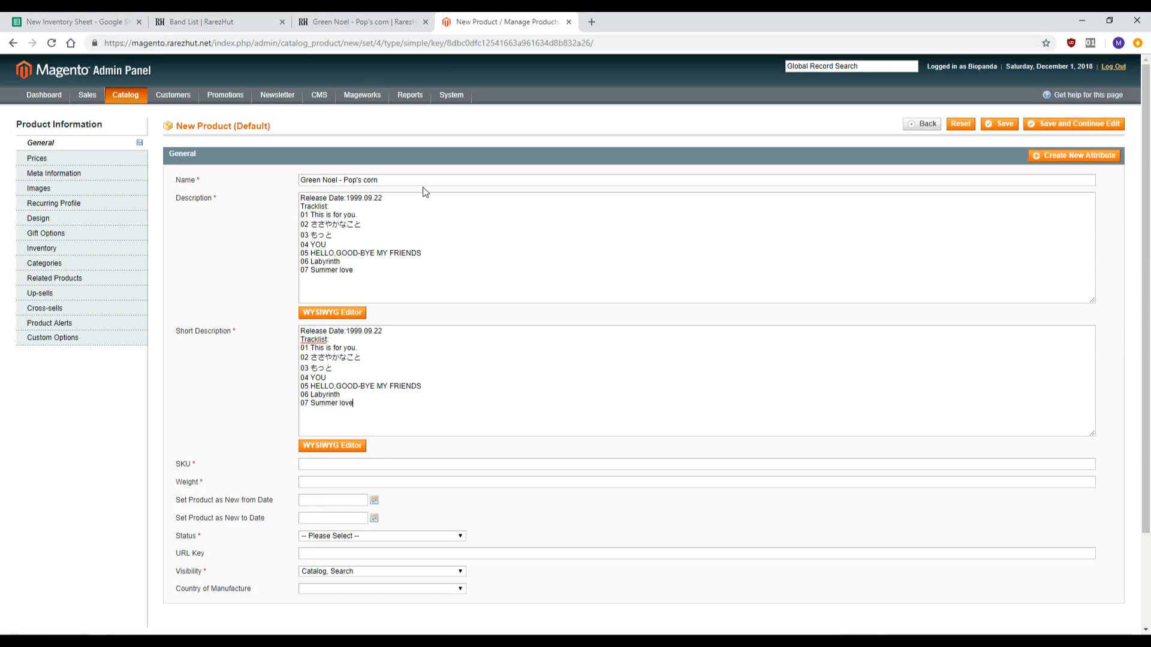
Step: Look up Pop's corn in the inventory sheet and enter CD-2556 as the Magento product's SKU
{"action": "left_click", "coordinate": [95, 27]}
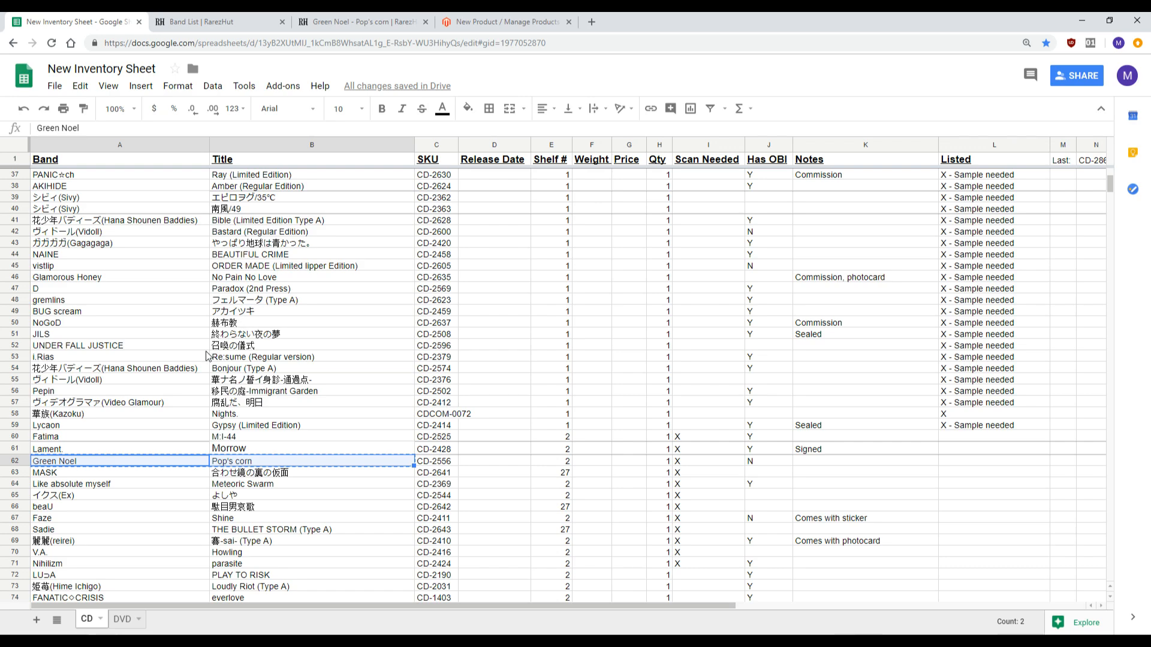
{"action": "scroll", "coordinate": [153, 389], "scroll_direction": "down", "scroll_amount": 3}
{"action": "left_click", "coordinate": [415, 427]}
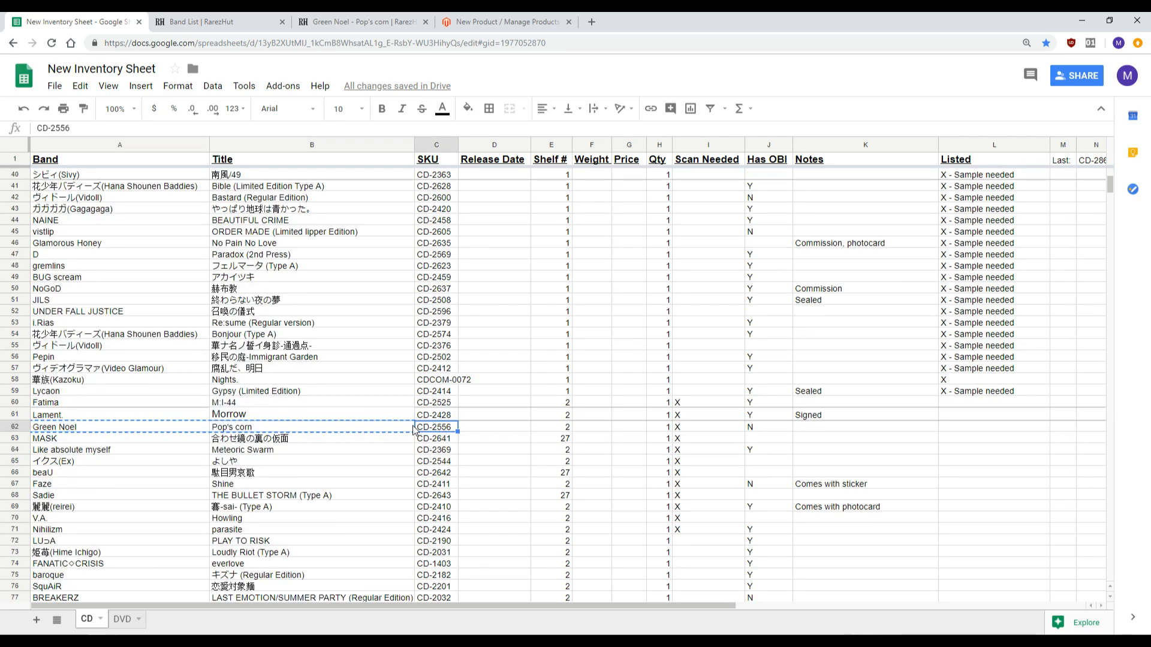
{"action": "left_click", "coordinate": [475, 20]}
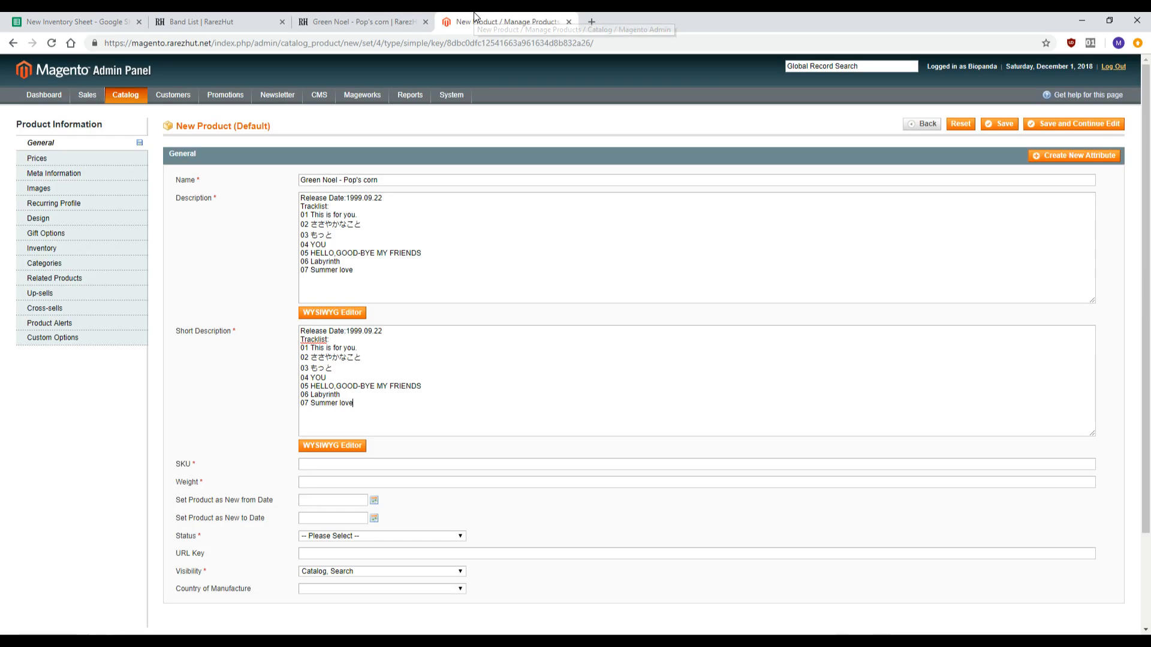
{"action": "left_click", "coordinate": [350, 462]}
{"action": "type", "text": "CD-2556"}
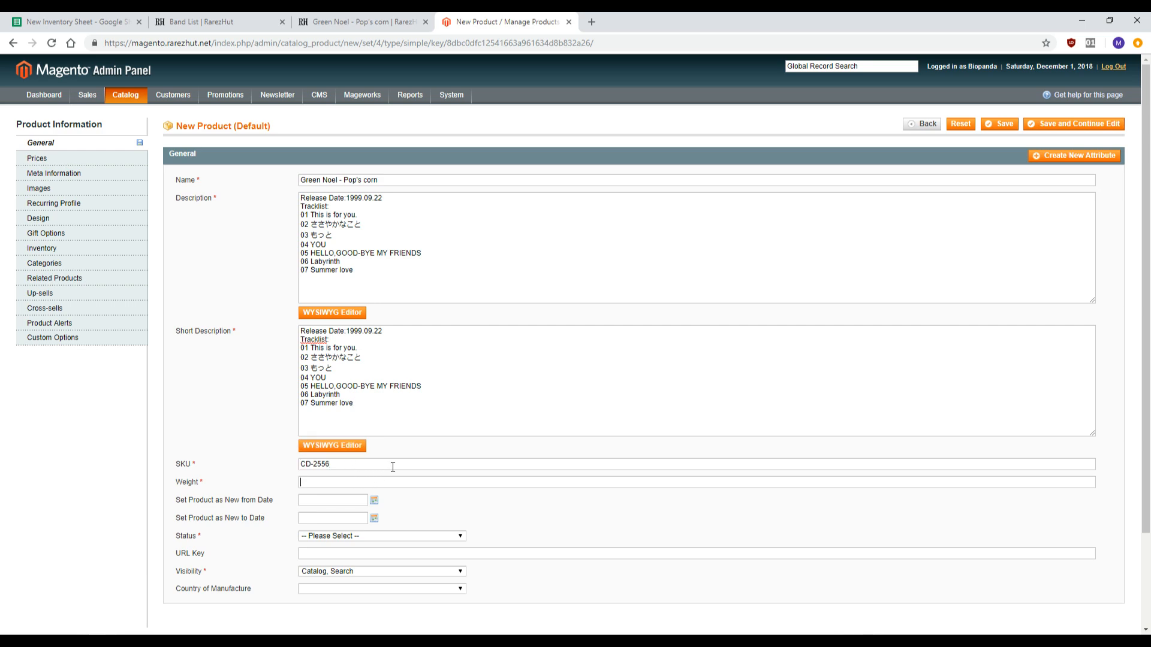
Step: Set the product's weight to 0.25 and its status to Enabled
{"action": "type", "text": "0.25"}
{"action": "left_click", "coordinate": [377, 535]}
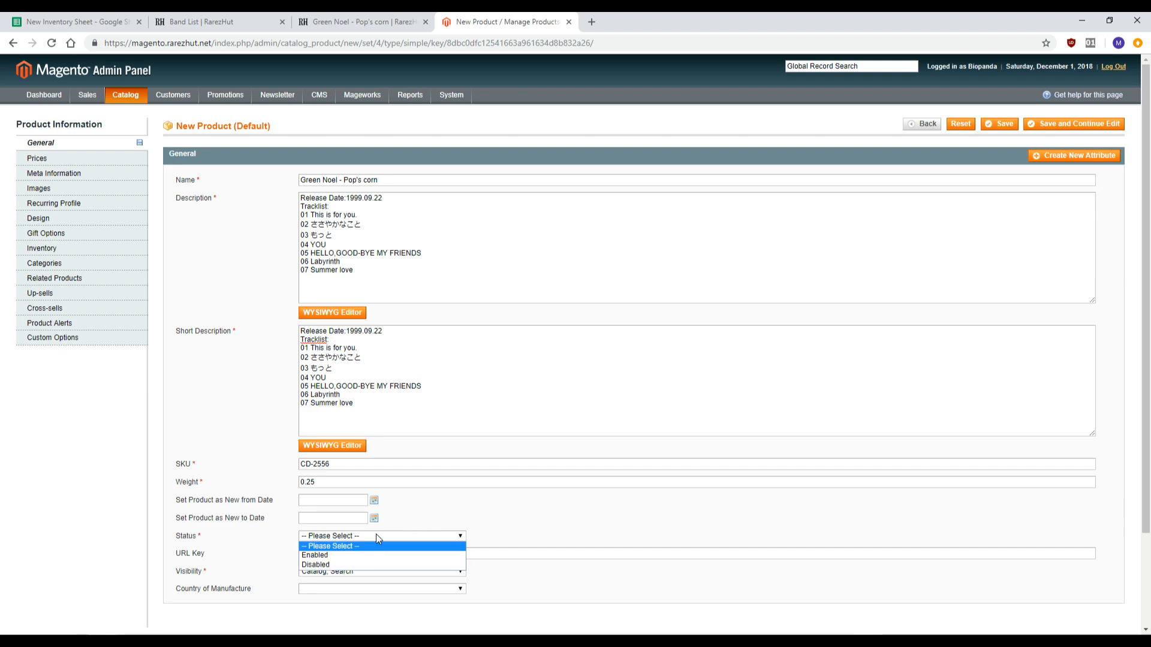
{"action": "left_click", "coordinate": [353, 555]}
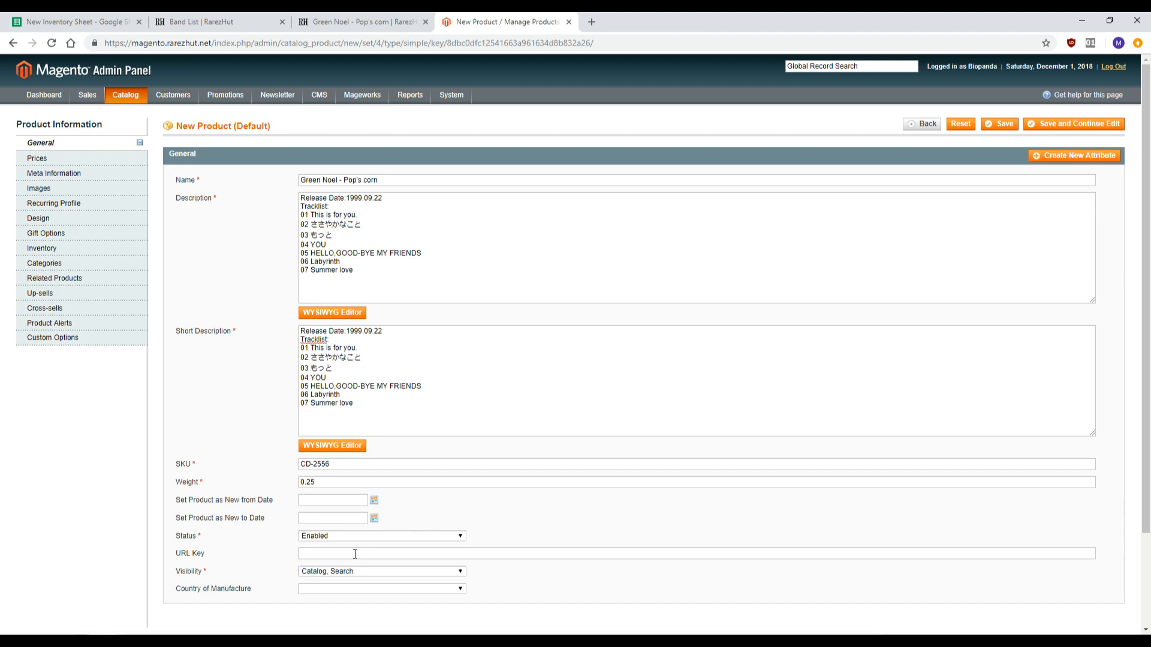
Step: Set the product's price to 0 and its tax class to None
{"action": "left_click", "coordinate": [60, 160]}
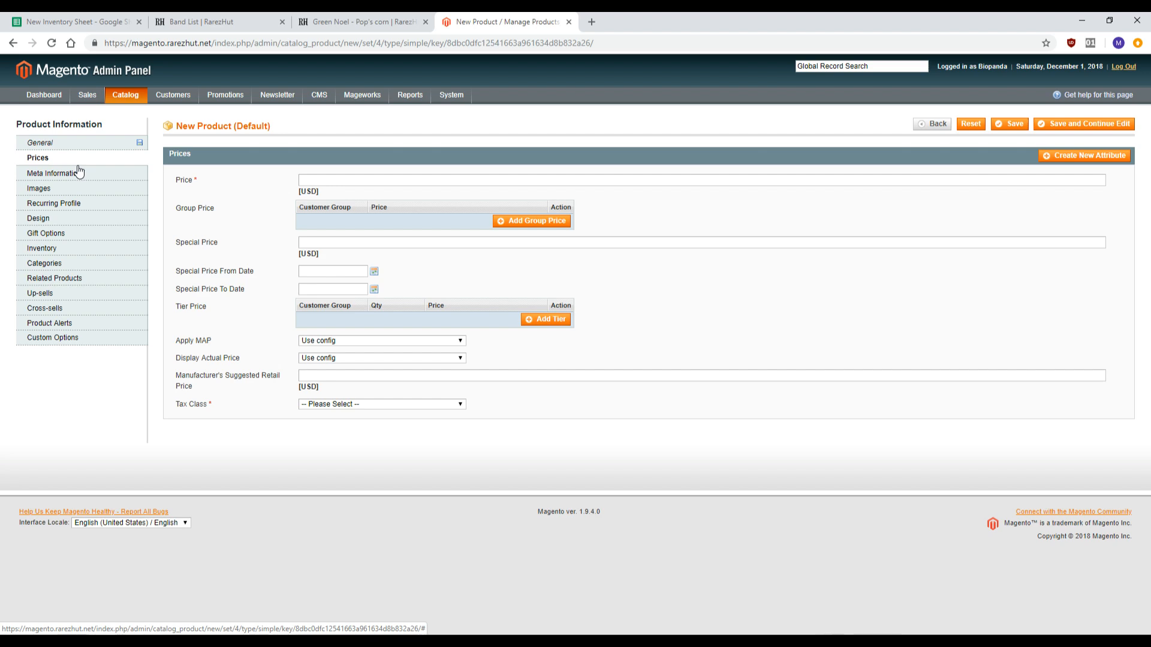
{"action": "left_click", "coordinate": [320, 181]}
{"action": "type", "text": "0"}
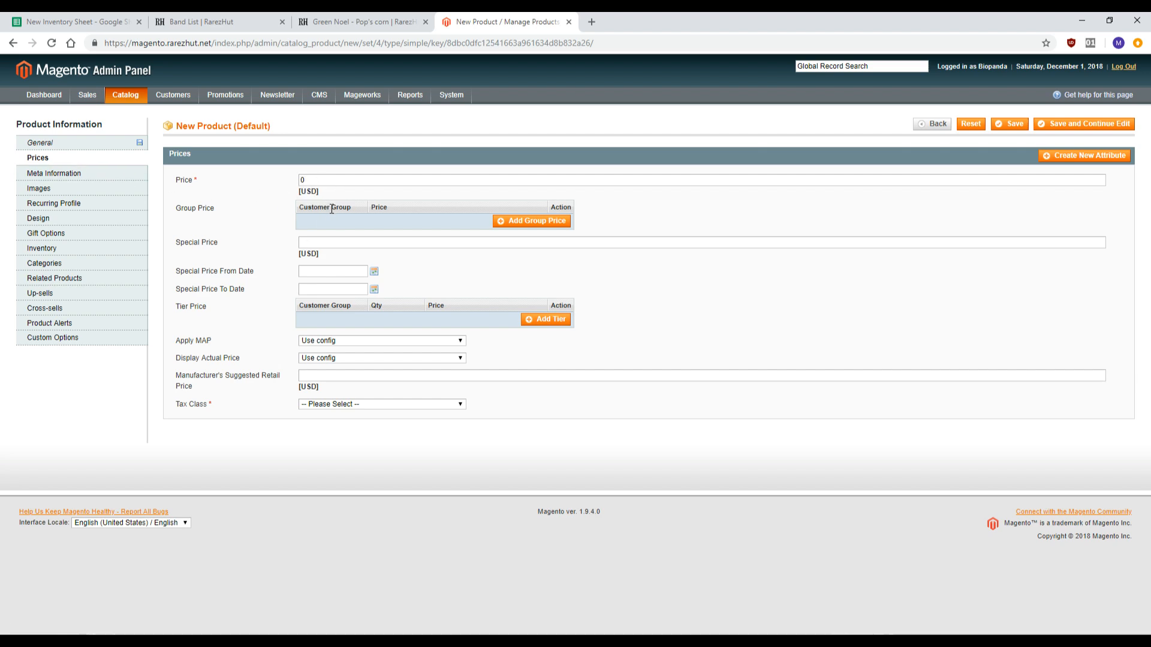
{"action": "left_click", "coordinate": [331, 405]}
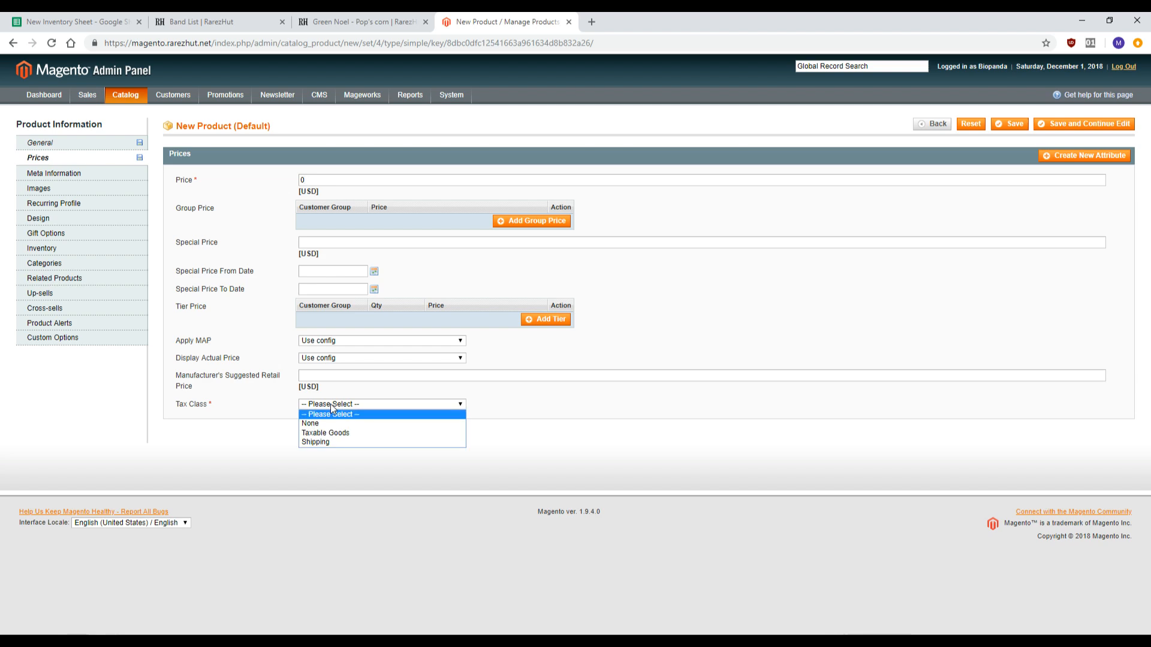
{"action": "left_click", "coordinate": [337, 424]}
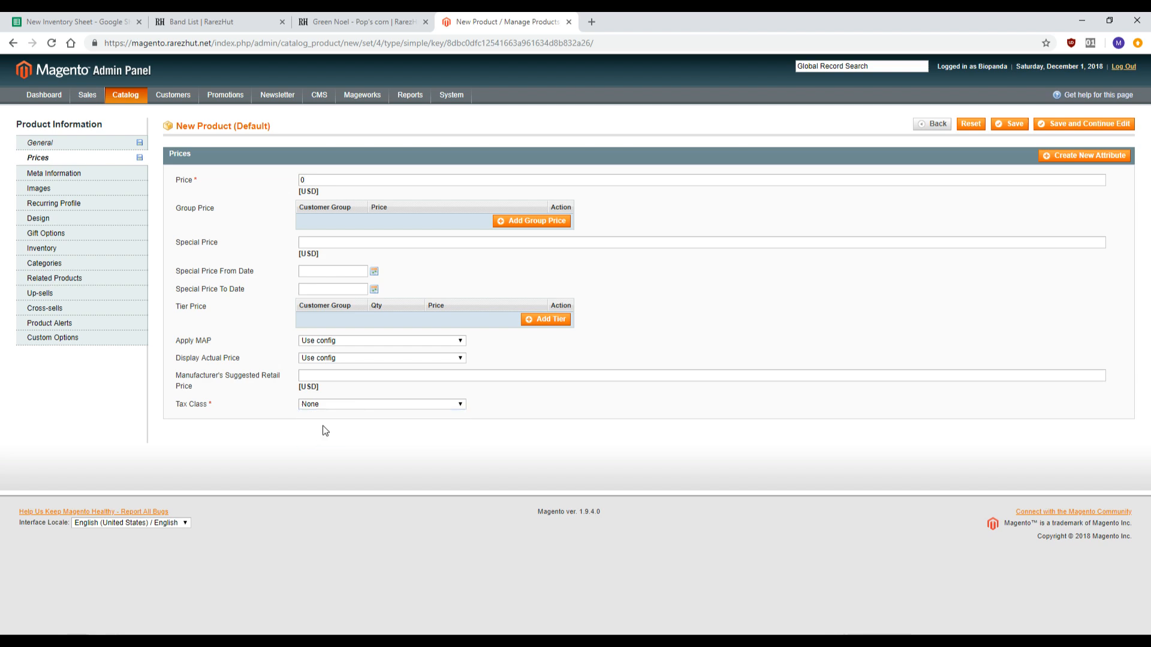
Step: Choose CD-2556.jpg from the Edited folder inside the desktop's New Store Scans folder as the product image file
{"action": "left_click", "coordinate": [71, 190]}
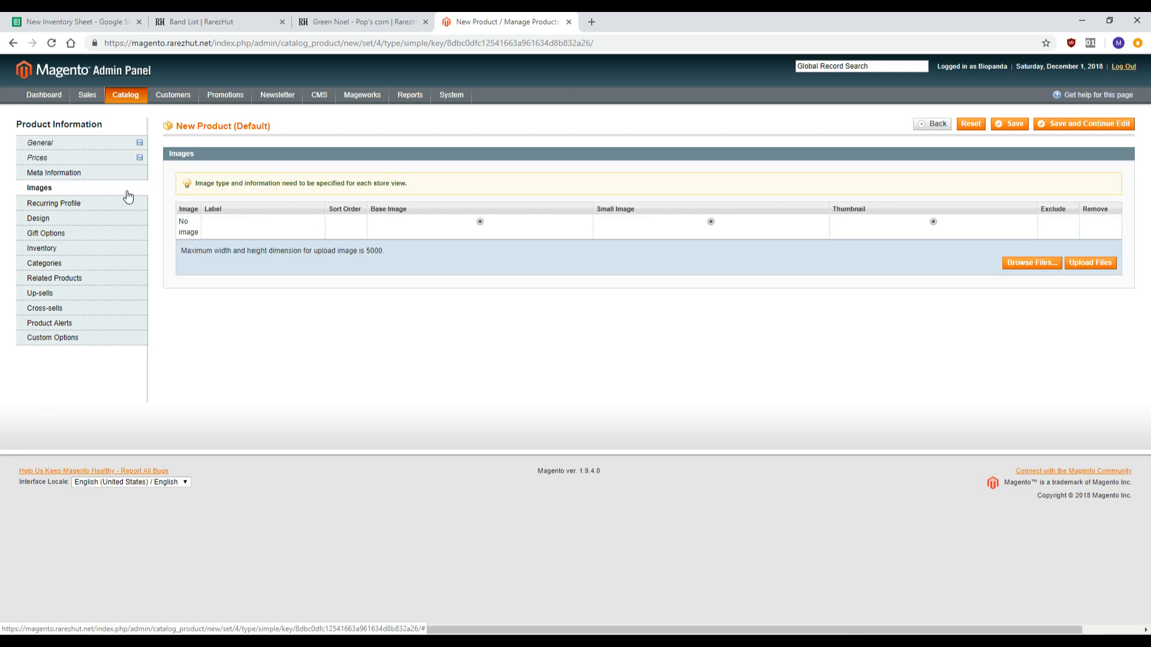
{"action": "left_click", "coordinate": [1039, 268]}
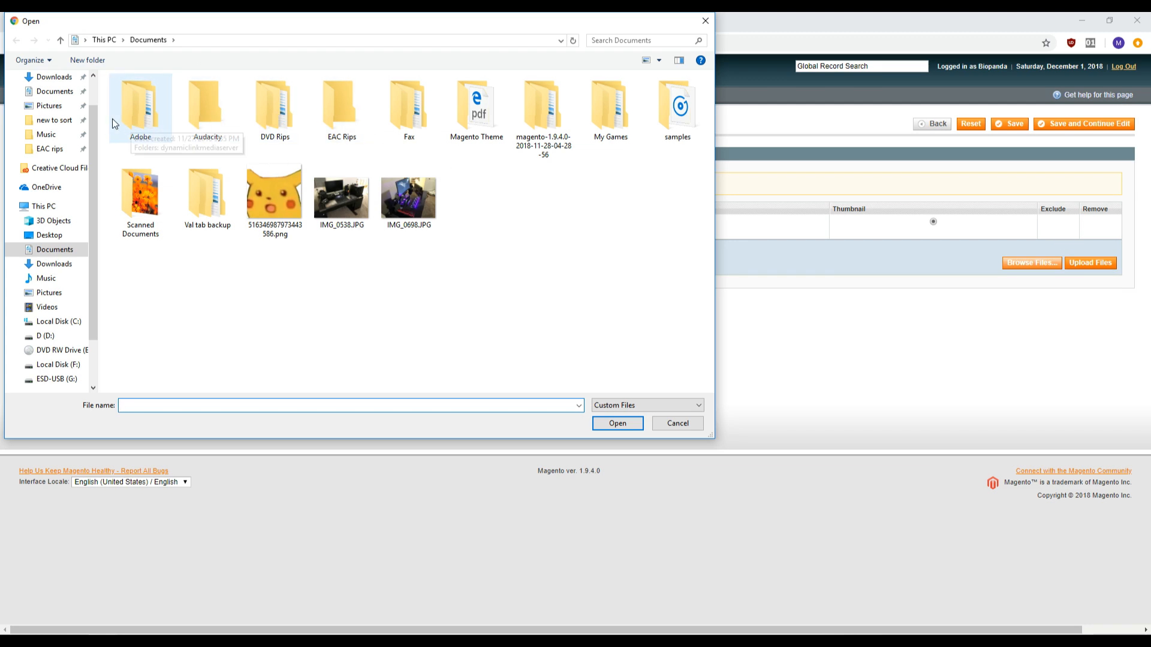
{"action": "scroll", "coordinate": [45, 110], "scroll_direction": "up", "scroll_amount": 1}
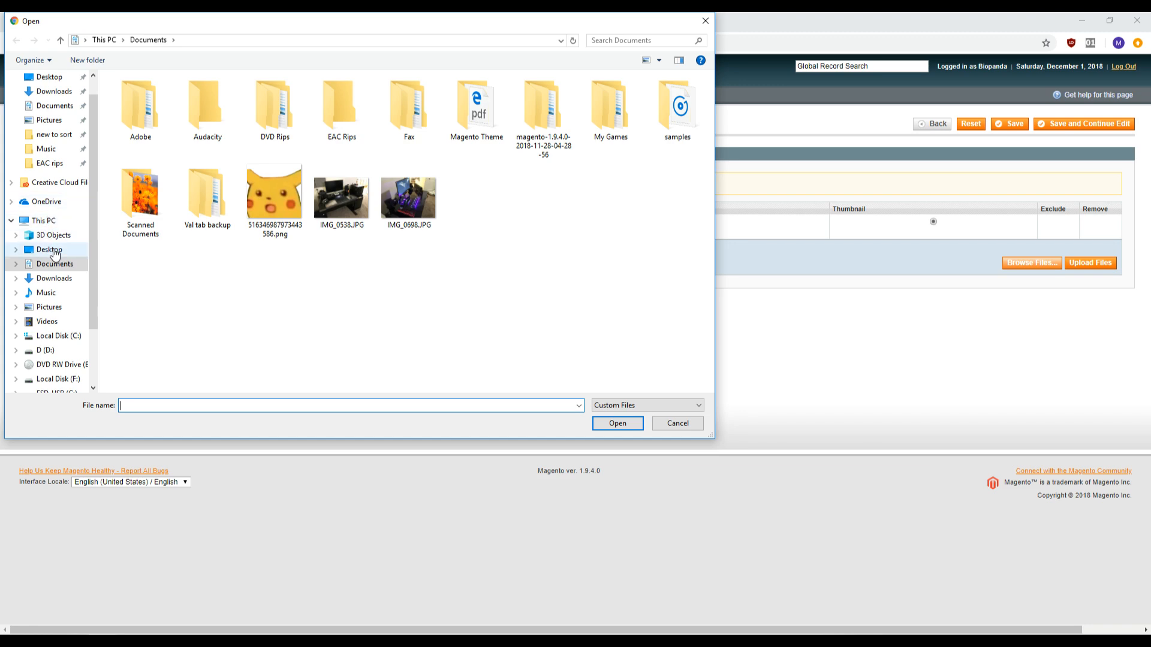
{"action": "left_click", "coordinate": [53, 252]}
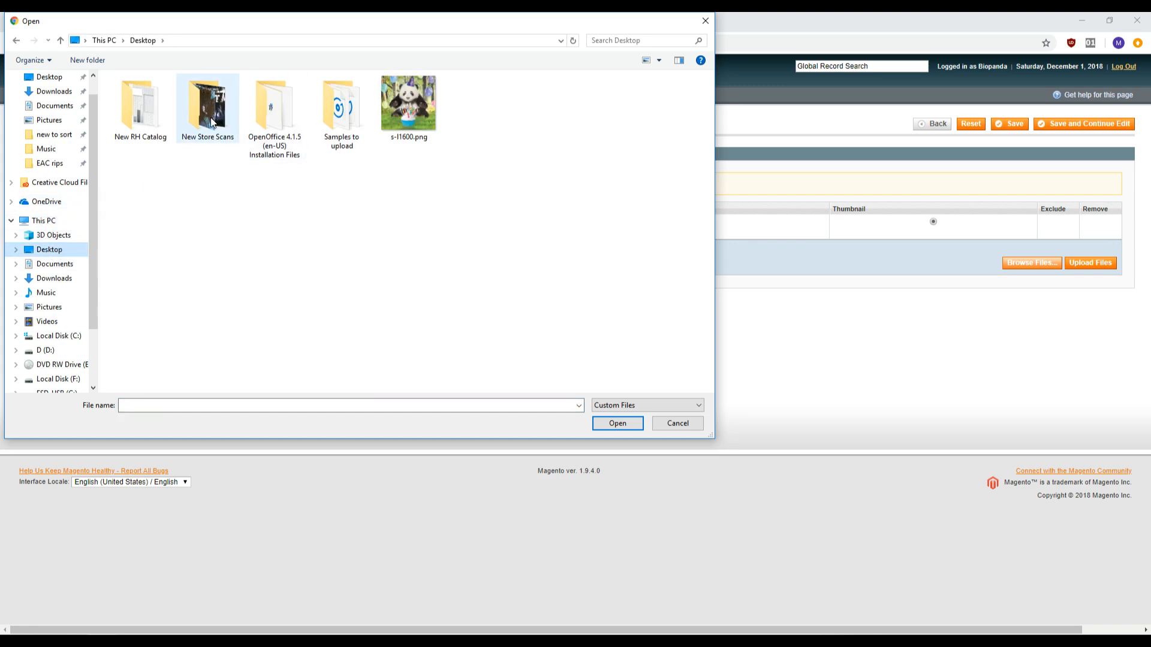
{"action": "double_click", "coordinate": [211, 118]}
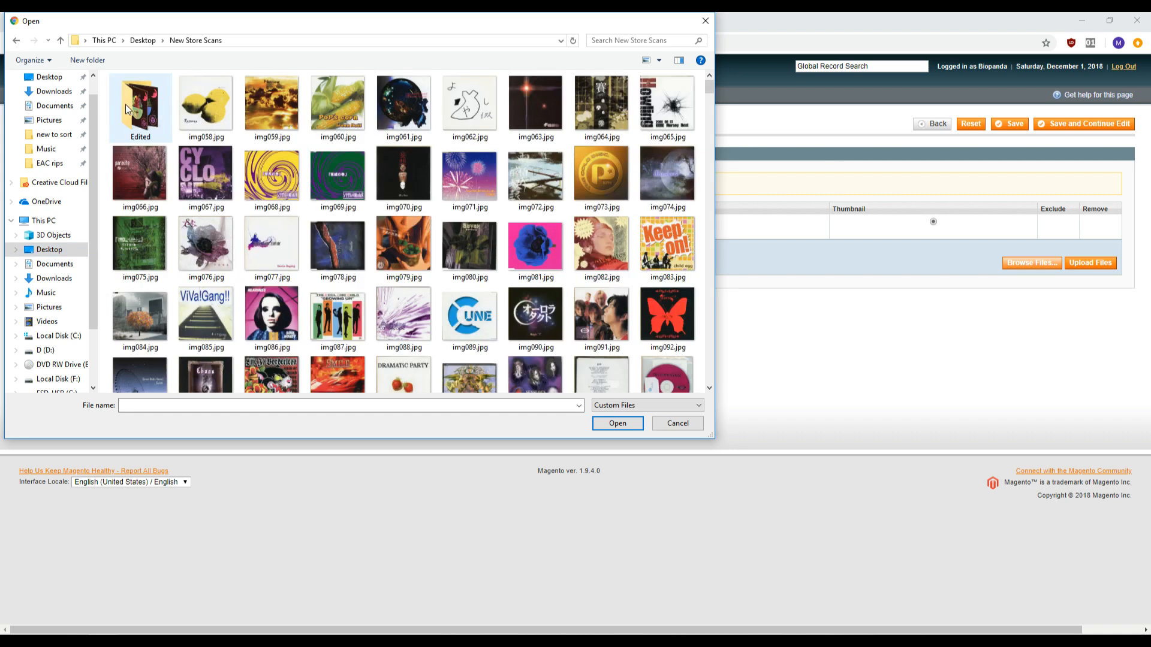
{"action": "double_click", "coordinate": [134, 107]}
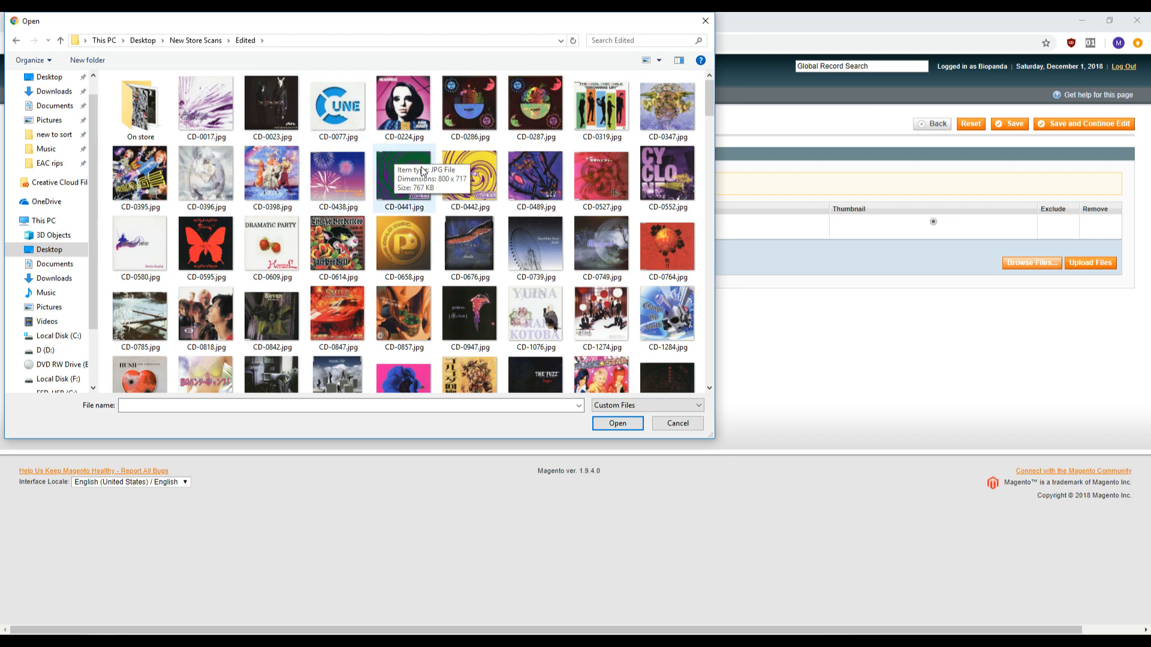
{"action": "scroll", "coordinate": [421, 168], "scroll_direction": "down", "scroll_amount": 3}
{"action": "scroll", "coordinate": [421, 168], "scroll_direction": "down", "scroll_amount": 20}
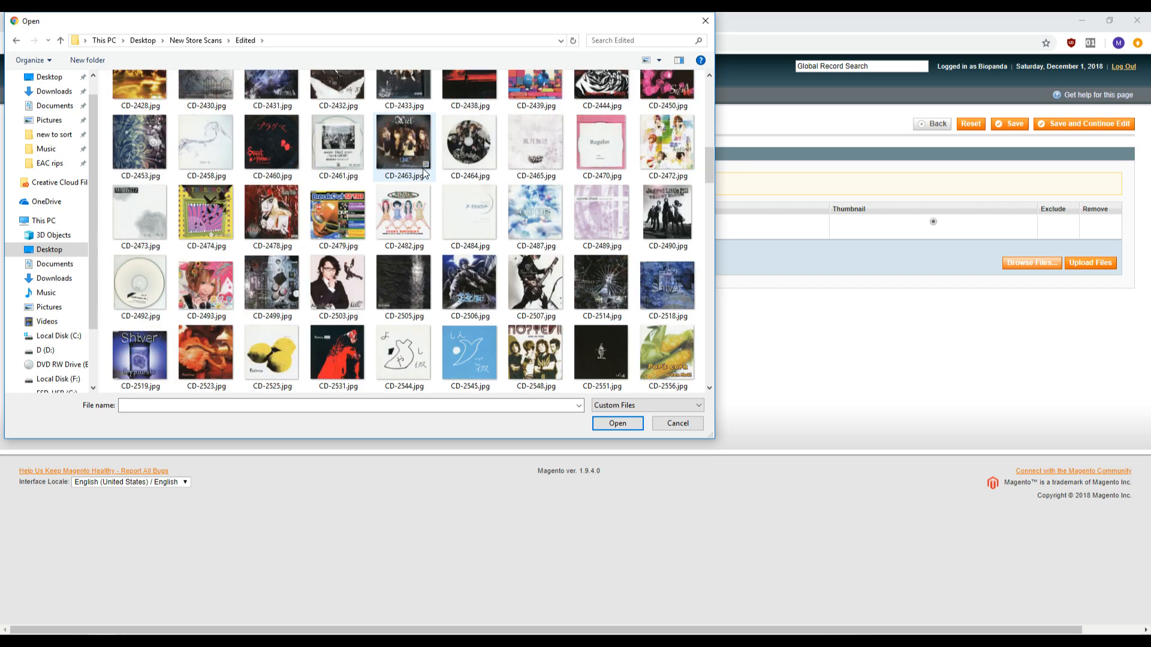
{"action": "scroll", "coordinate": [627, 146], "scroll_direction": "up", "scroll_amount": 3}
{"action": "scroll", "coordinate": [634, 214], "scroll_direction": "down", "scroll_amount": 3}
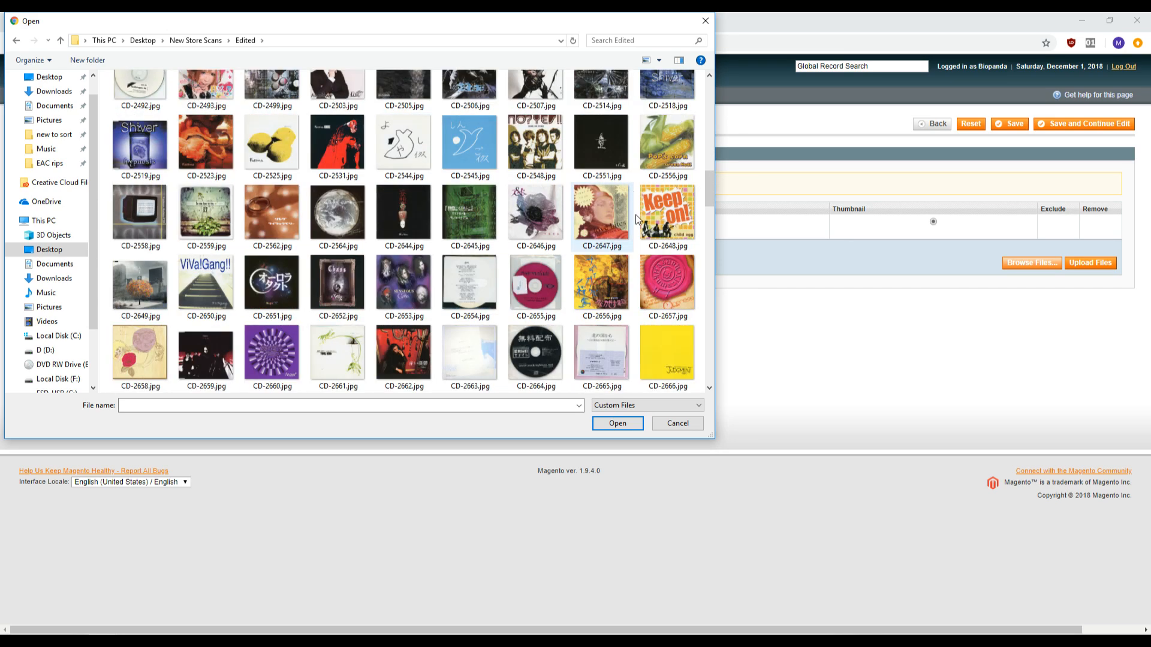
{"action": "double_click", "coordinate": [678, 150]}
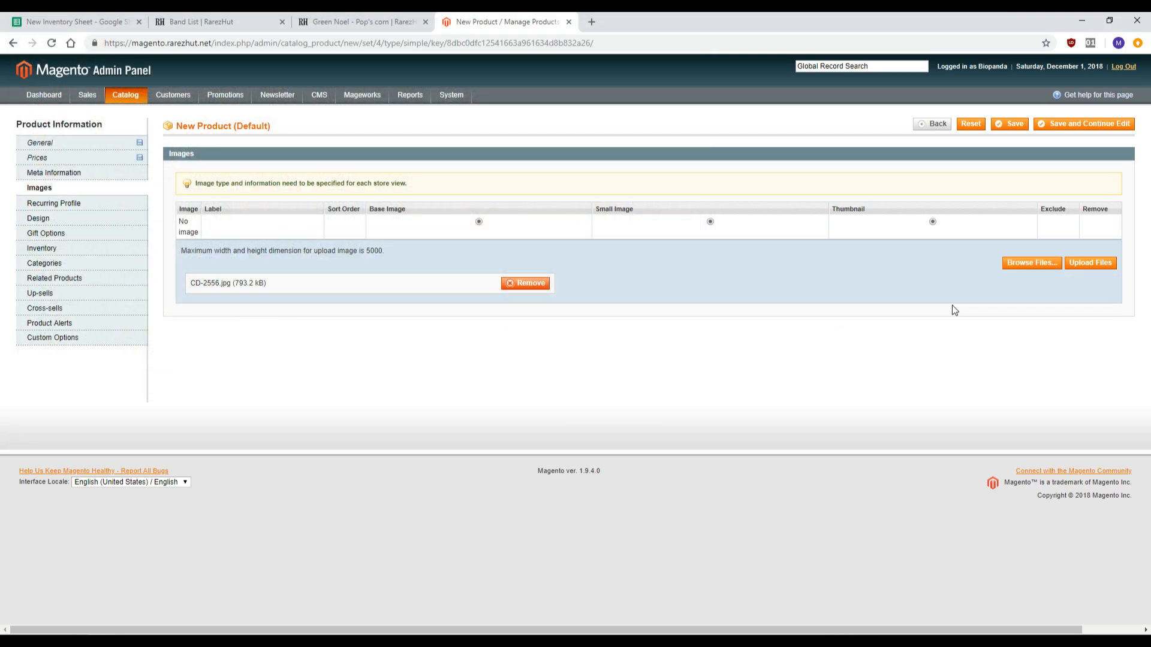
Step: Upload CD-2556.jpg and assign it as the product's base image, small image and thumbnail
{"action": "left_click", "coordinate": [1082, 263]}
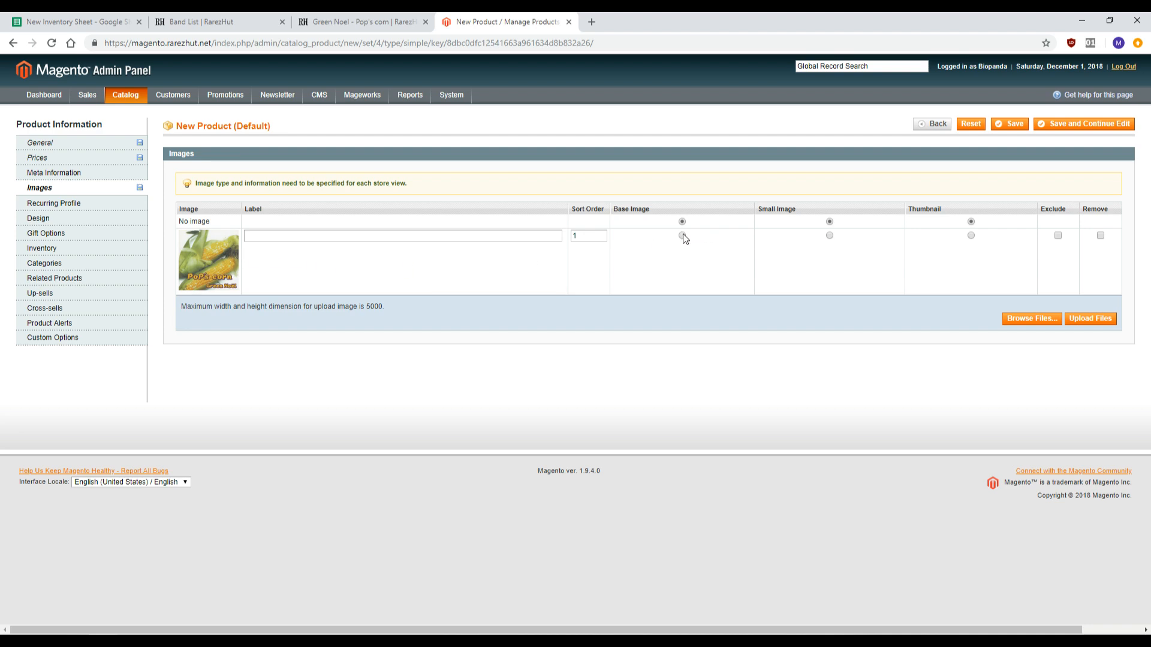
{"action": "left_click", "coordinate": [830, 236]}
{"action": "left_click", "coordinate": [971, 236]}
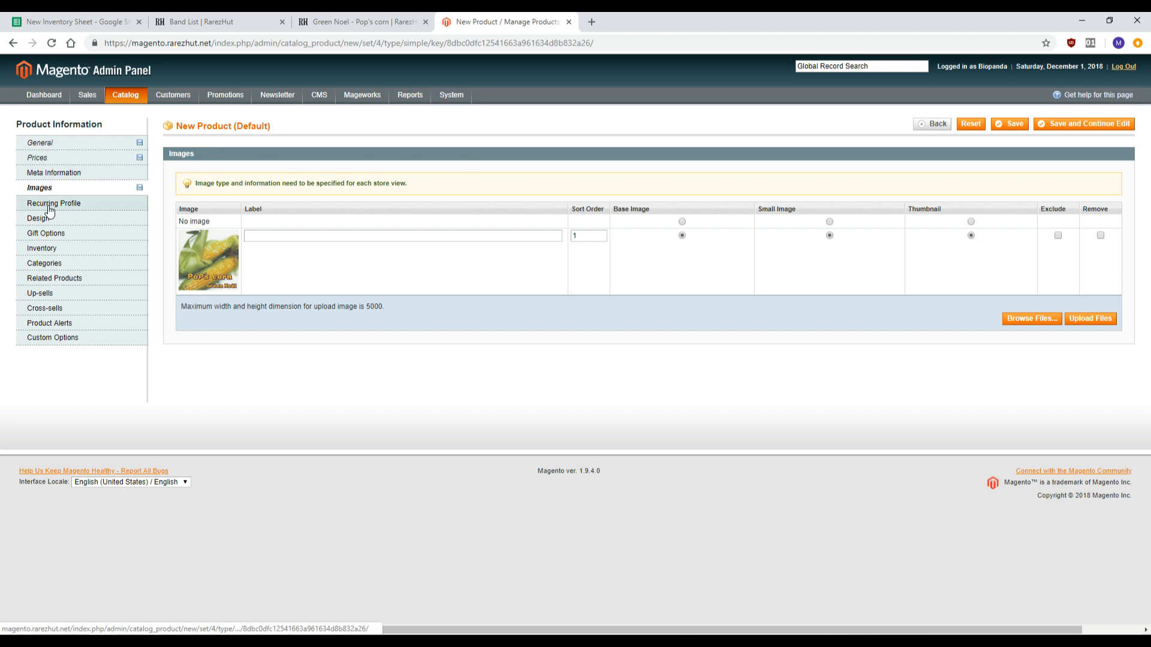
Step: Set the product's inventory quantity to 1 and its stock availability to In Stock
{"action": "left_click", "coordinate": [72, 249]}
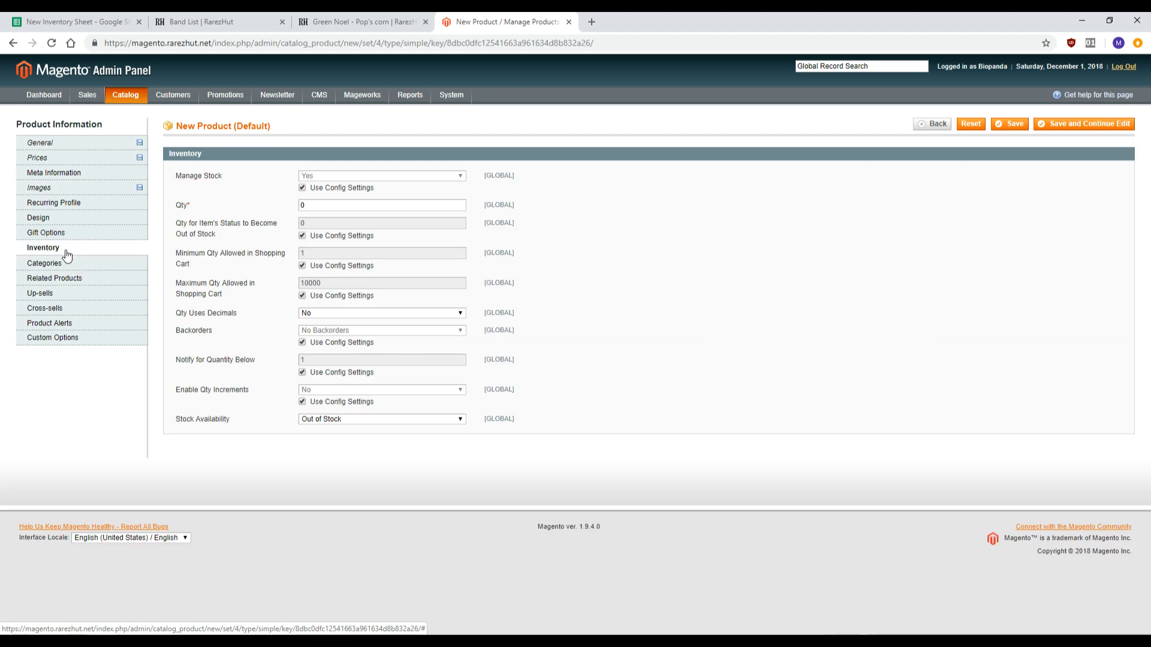
{"action": "left_click", "coordinate": [332, 205]}
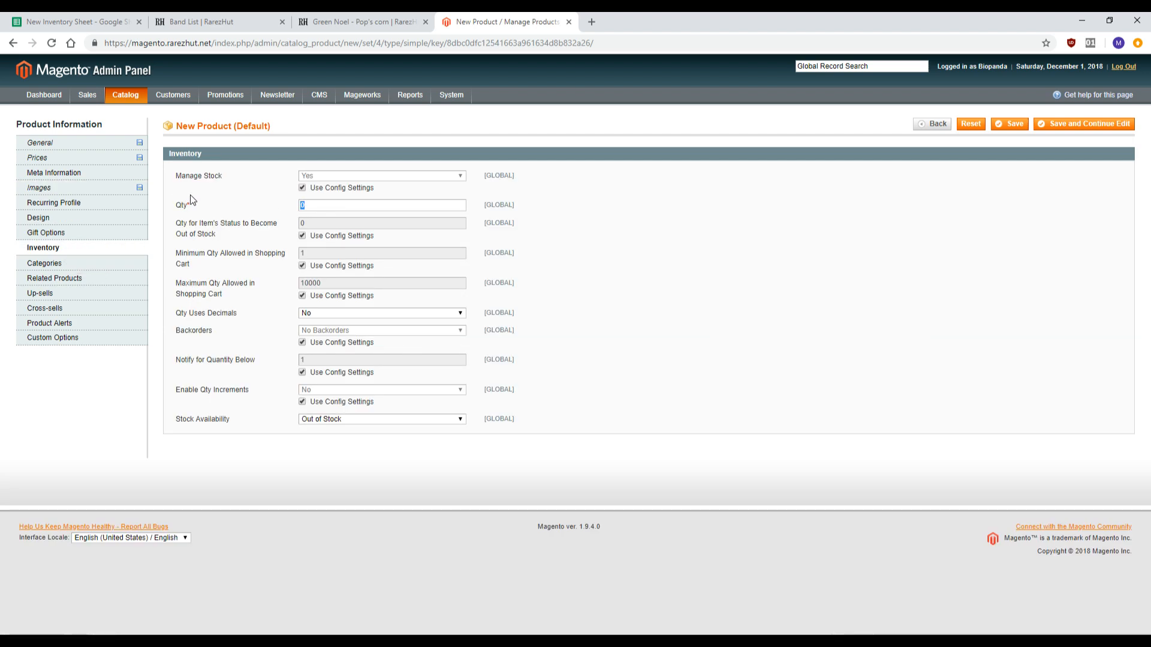
{"action": "type", "text": "1"}
{"action": "left_click", "coordinate": [378, 419]}
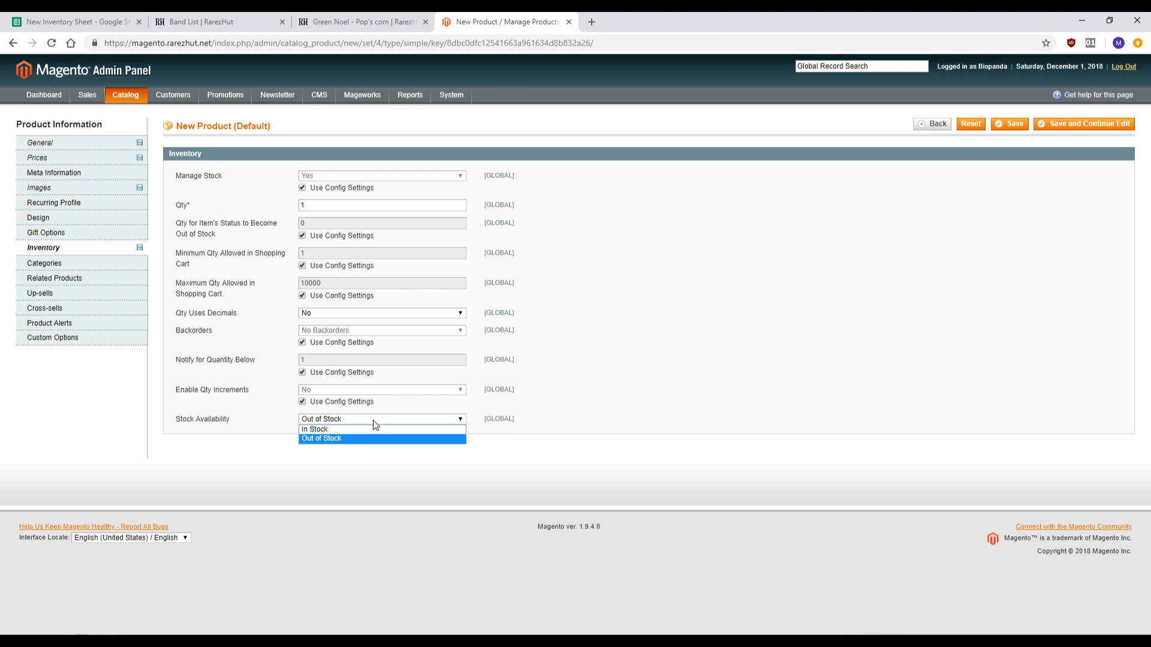
{"action": "left_click", "coordinate": [364, 430]}
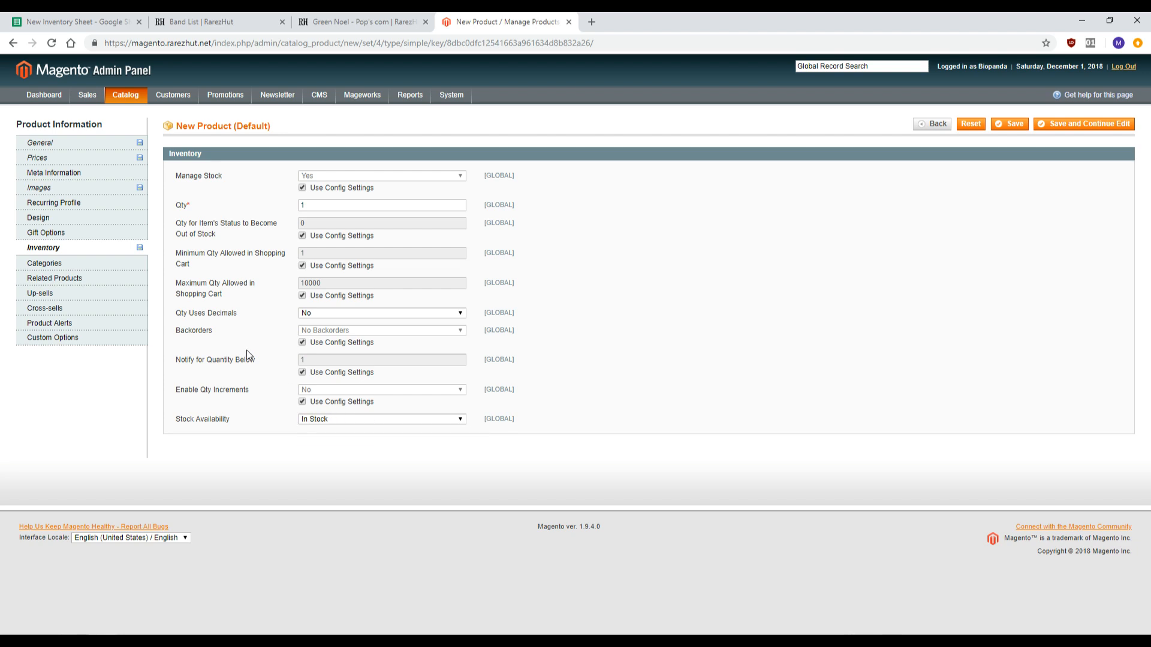
Step: Assign the product to the Green Noel category within Band List
{"action": "left_click", "coordinate": [80, 264]}
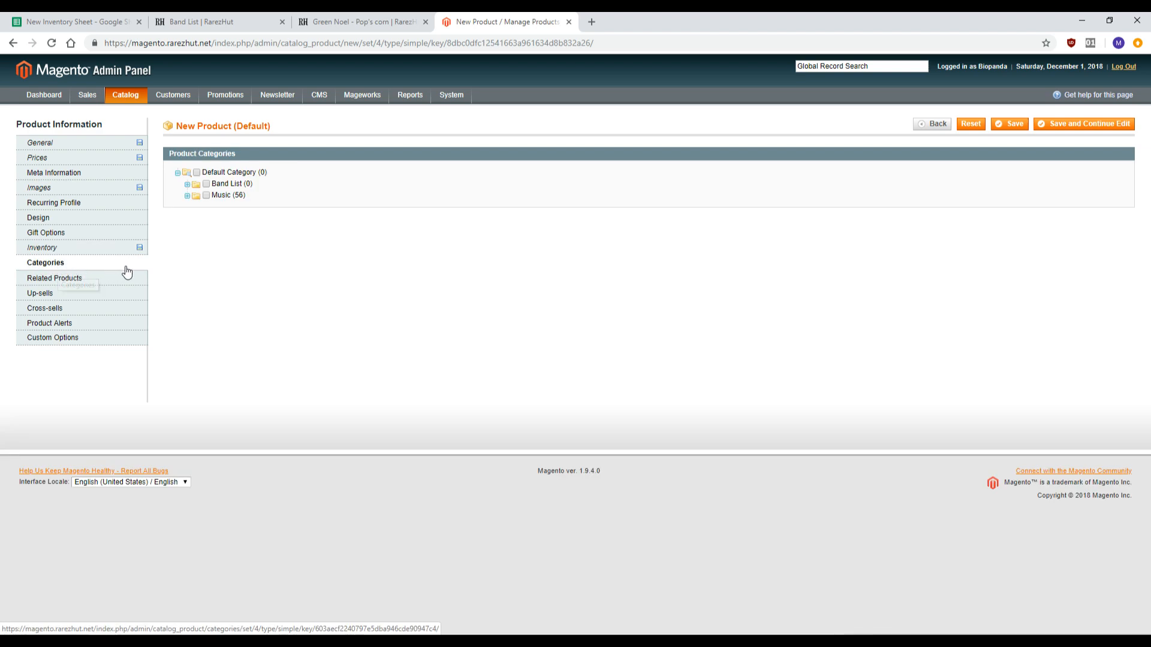
{"action": "left_click", "coordinate": [188, 185]}
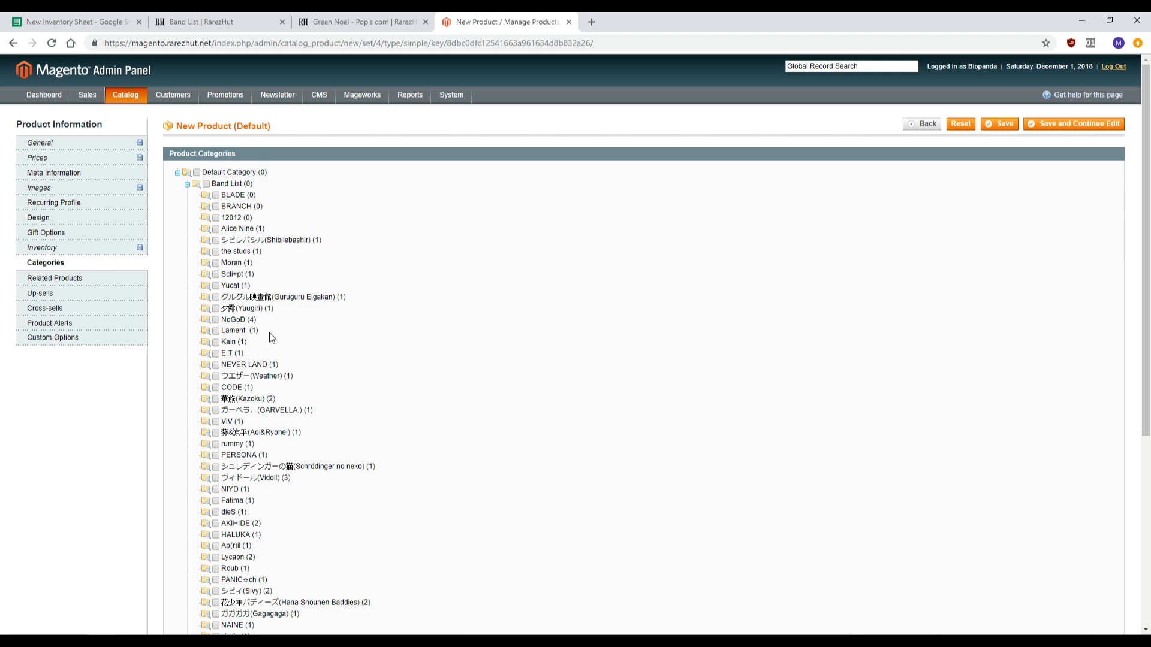
{"action": "scroll", "coordinate": [268, 337], "scroll_direction": "down", "scroll_amount": 1}
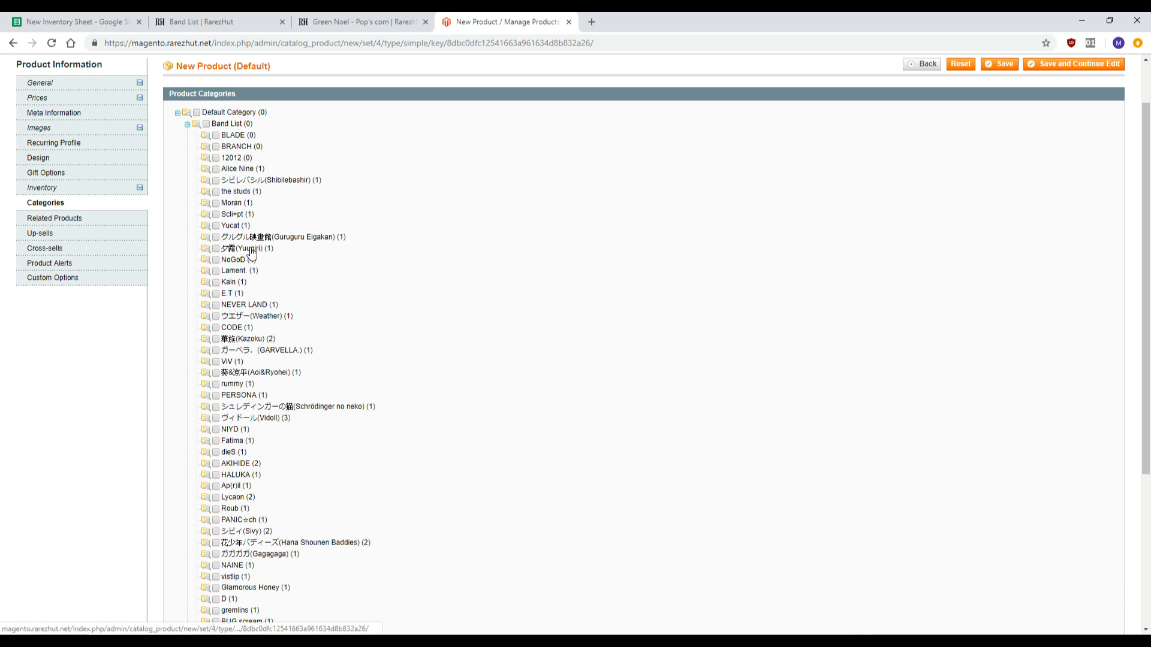
{"action": "scroll", "coordinate": [253, 261], "scroll_direction": "down", "scroll_amount": 3}
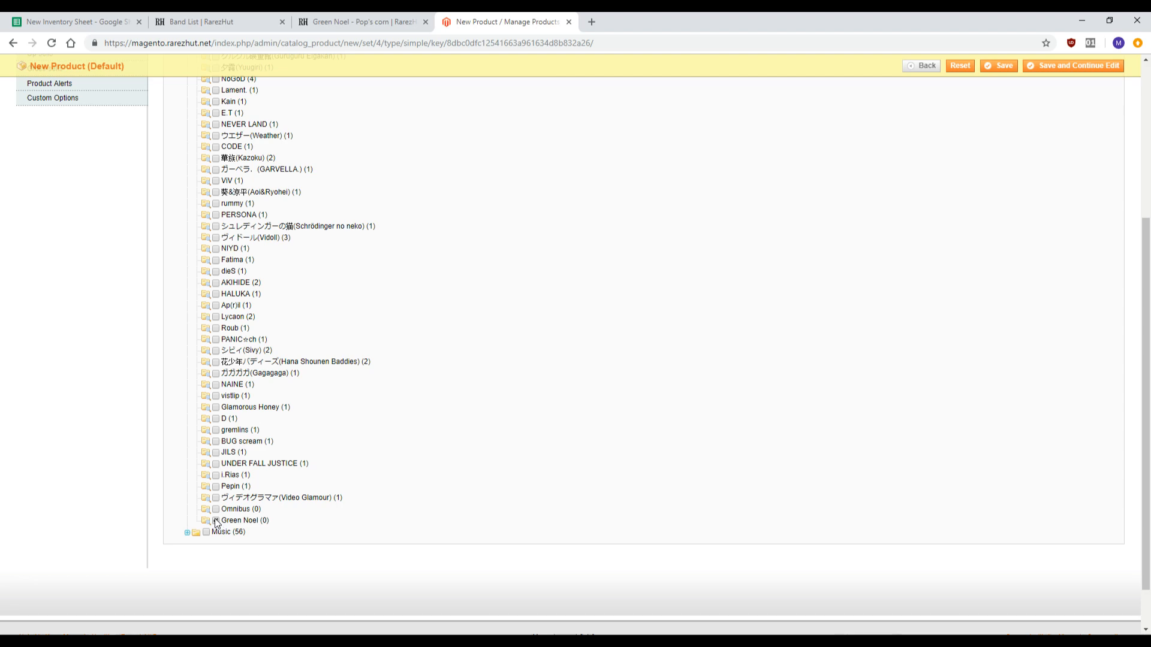
{"action": "scroll", "coordinate": [214, 516], "scroll_direction": "up", "scroll_amount": 2}
{"action": "scroll", "coordinate": [215, 516], "scroll_direction": "up", "scroll_amount": 2}
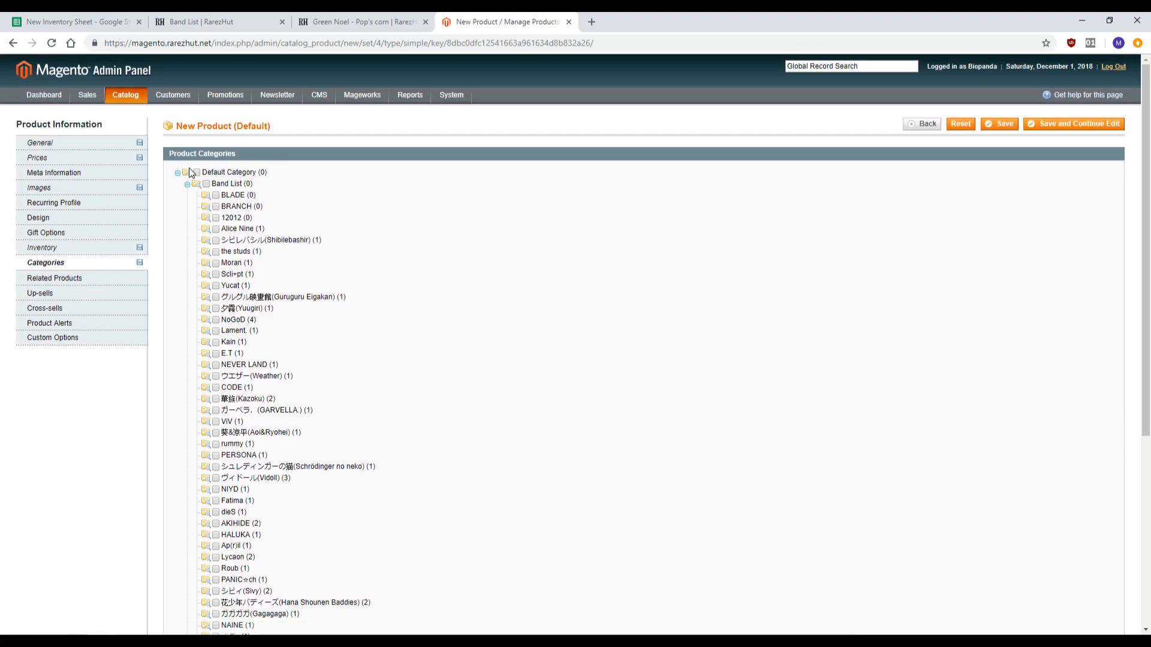
Step: Assign the product to the Music category and its CD subcategory, and save the product
{"action": "scroll", "coordinate": [203, 250], "scroll_direction": "down", "scroll_amount": 5}
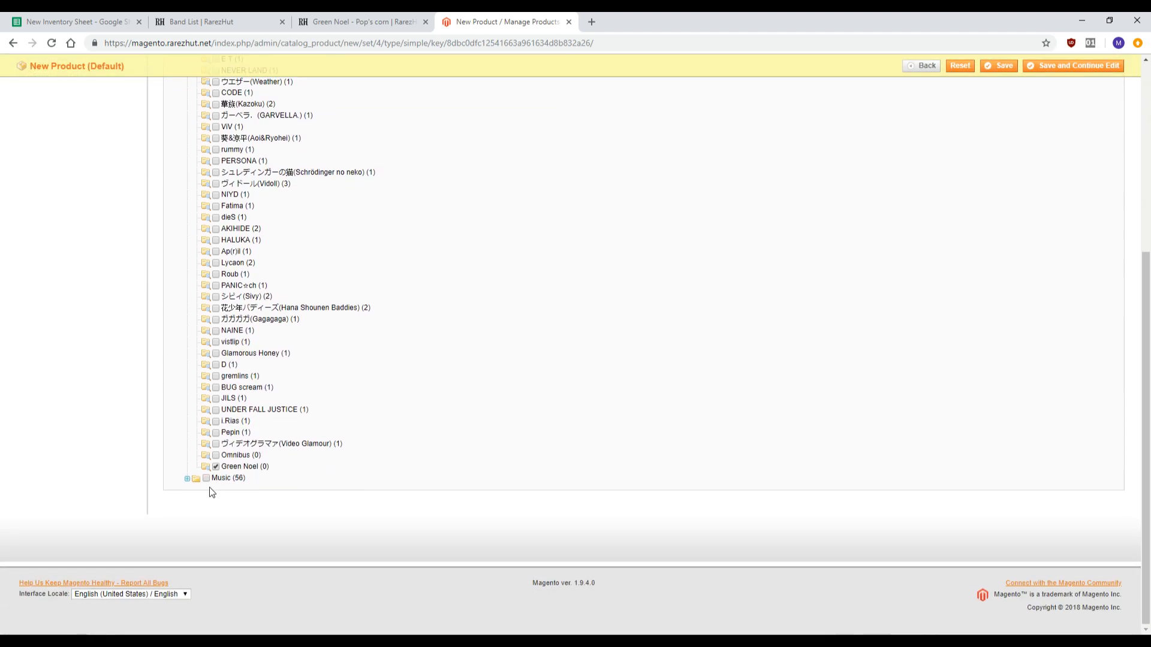
{"action": "left_click", "coordinate": [187, 480]}
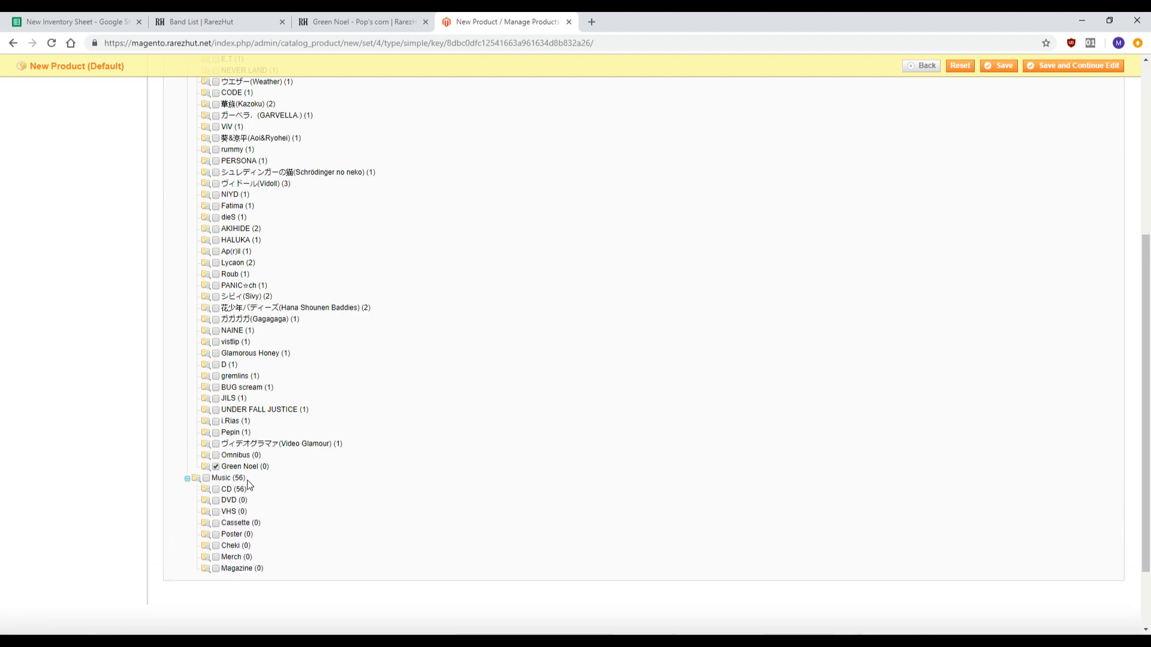
{"action": "left_click", "coordinate": [207, 478]}
{"action": "left_click", "coordinate": [216, 489]}
{"action": "scroll", "coordinate": [244, 519], "scroll_direction": "up", "scroll_amount": 1}
{"action": "scroll", "coordinate": [196, 531], "scroll_direction": "down", "scroll_amount": 1}
{"action": "scroll", "coordinate": [215, 500], "scroll_direction": "up", "scroll_amount": 4}
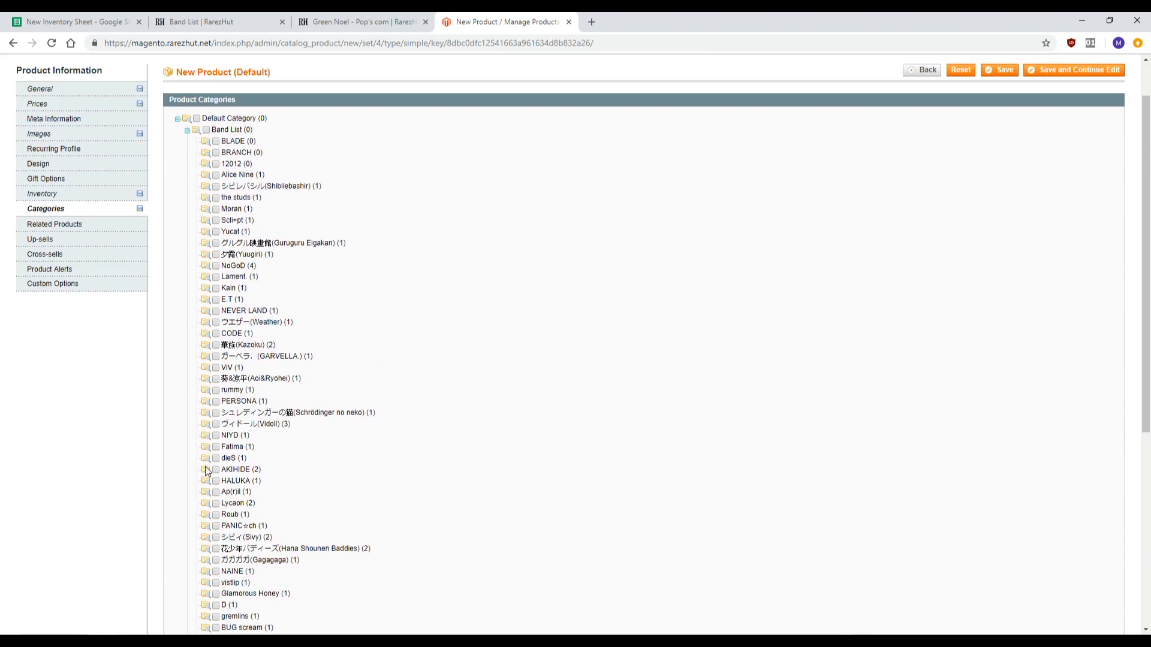
{"action": "scroll", "coordinate": [206, 470], "scroll_direction": "up", "scroll_amount": 1}
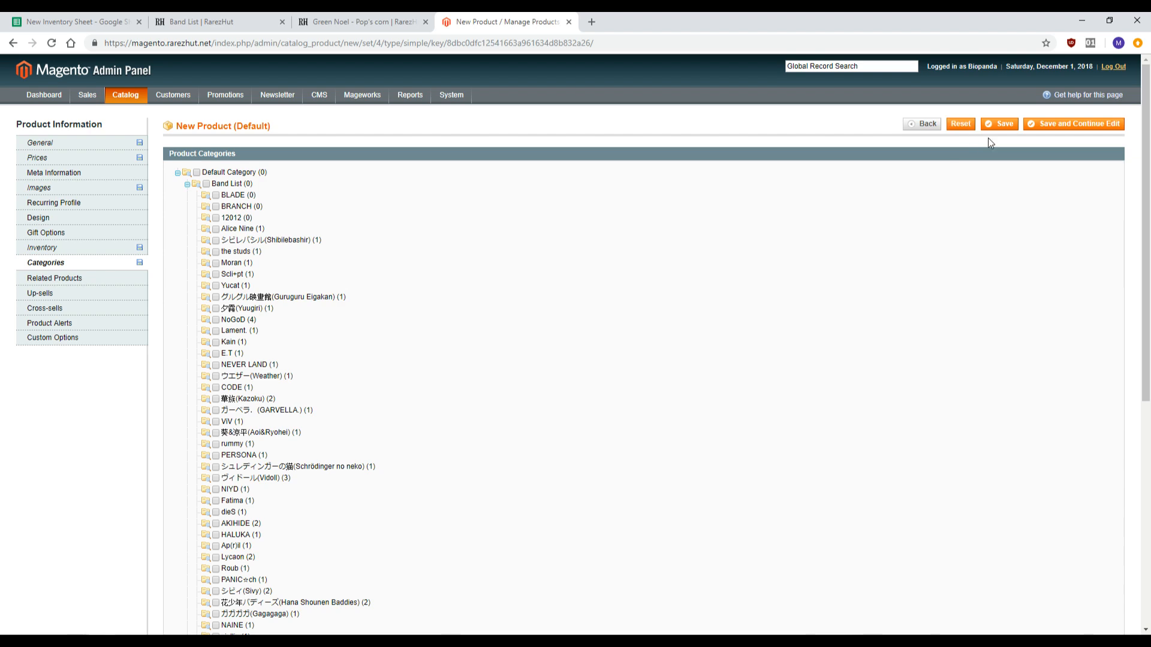
{"action": "left_click", "coordinate": [996, 124]}
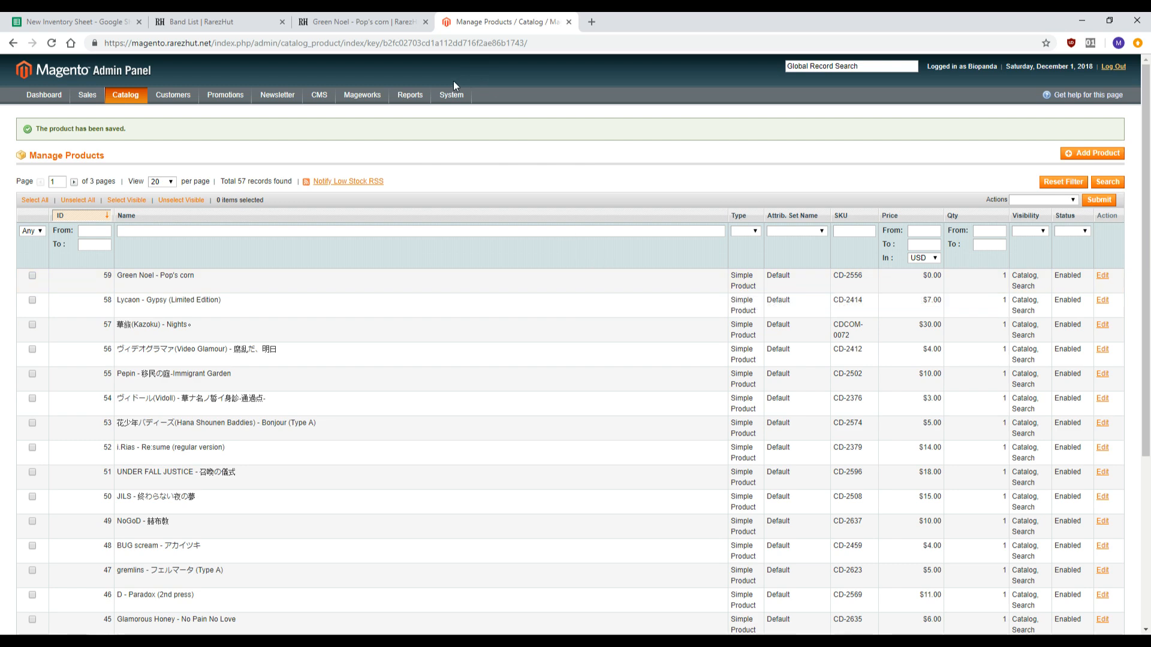
Step: Open the magento.rarezhut.net storefront and view Green Noel's Pop's corn product page through the band list
{"action": "left_click", "coordinate": [400, 44]}
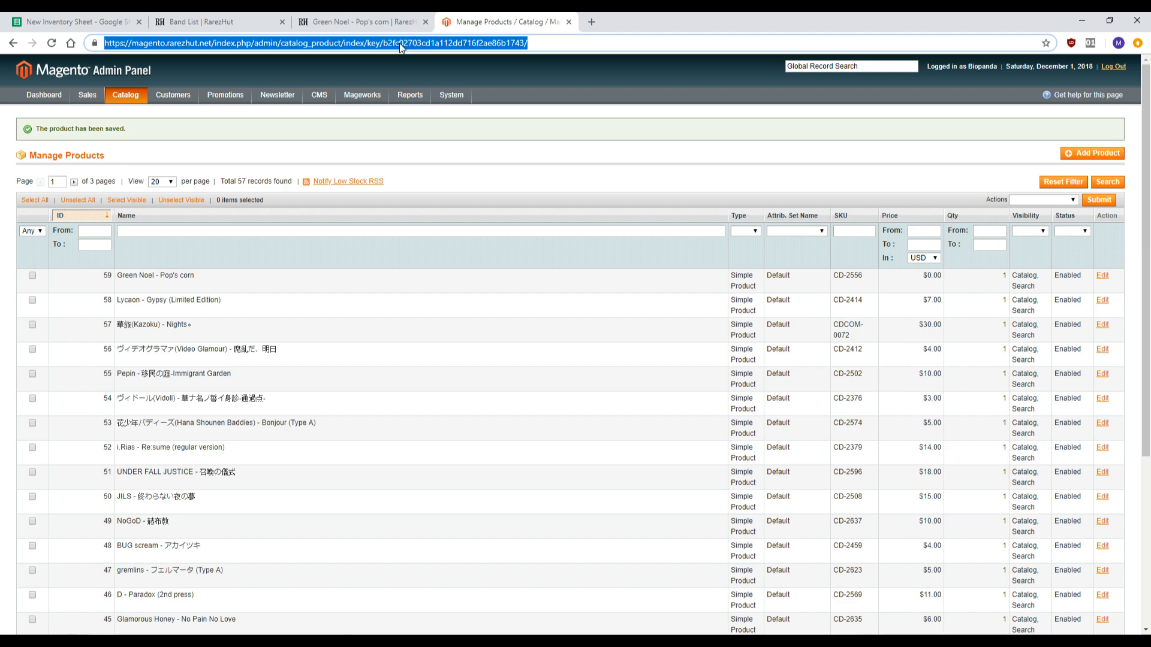
{"action": "type", "text": "mage"}
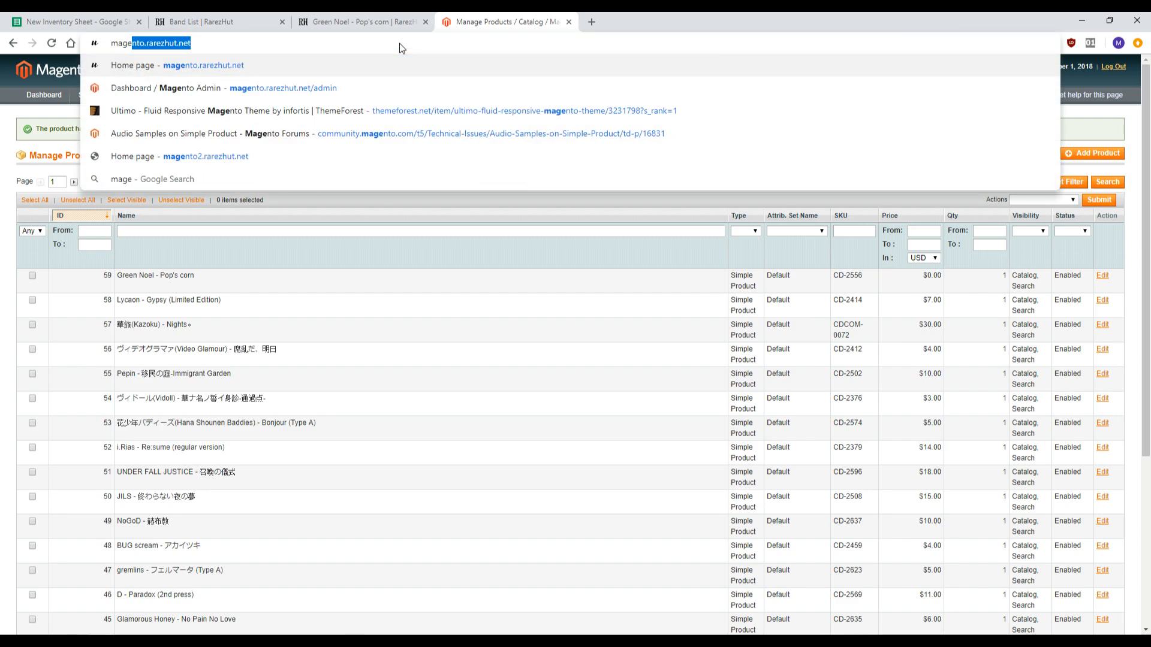
{"action": "key", "text": "Return"}
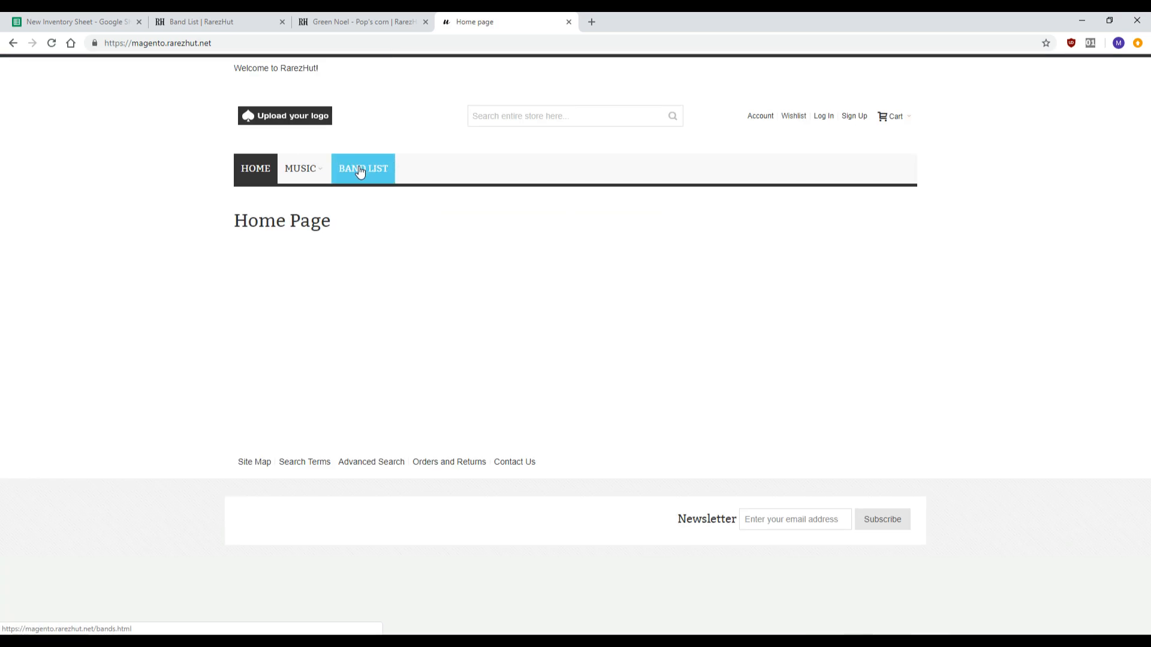
{"action": "left_click", "coordinate": [359, 170]}
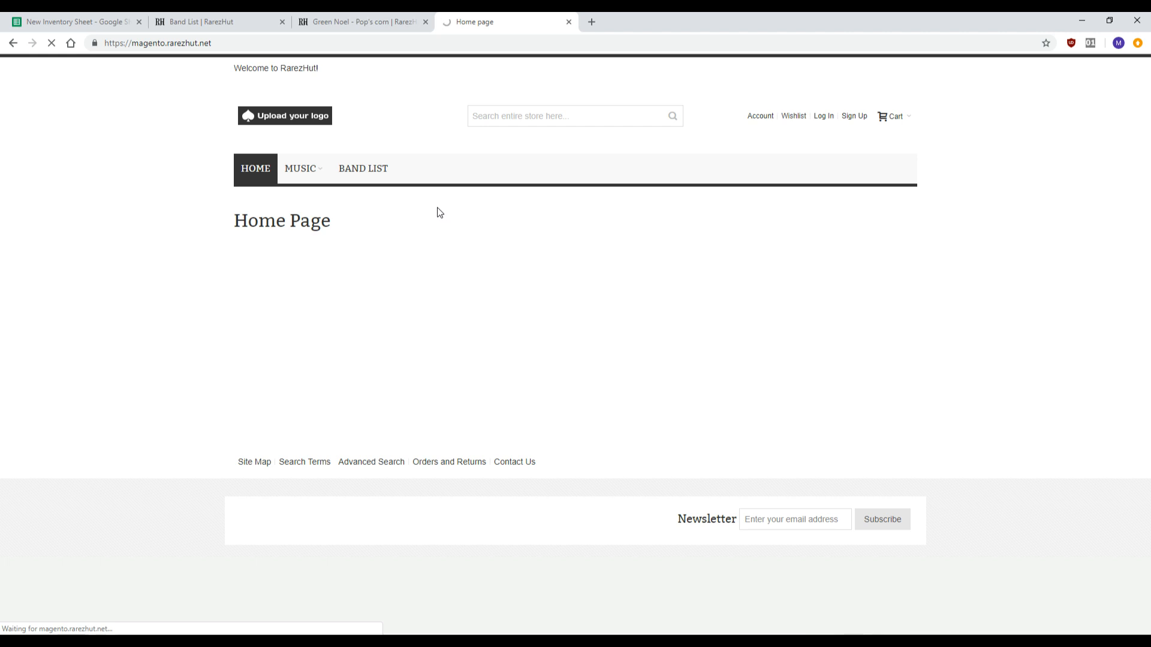
{"action": "scroll", "coordinate": [490, 305], "scroll_direction": "down", "scroll_amount": 1}
{"action": "scroll", "coordinate": [493, 309], "scroll_direction": "down", "scroll_amount": 4}
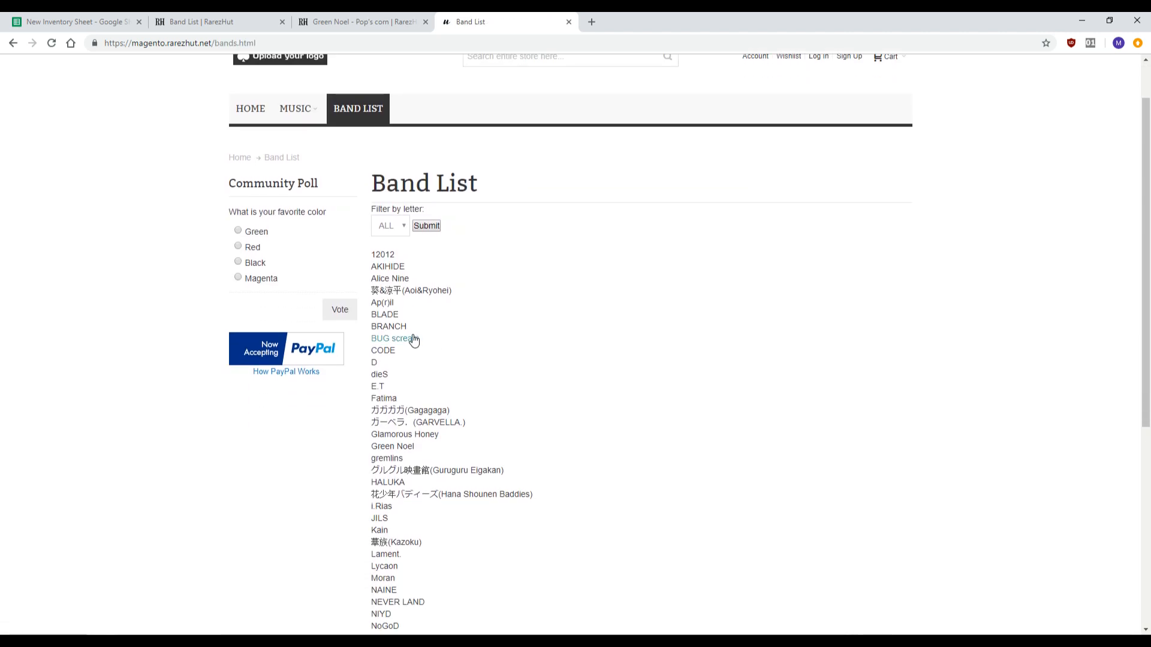
{"action": "left_click", "coordinate": [393, 210]}
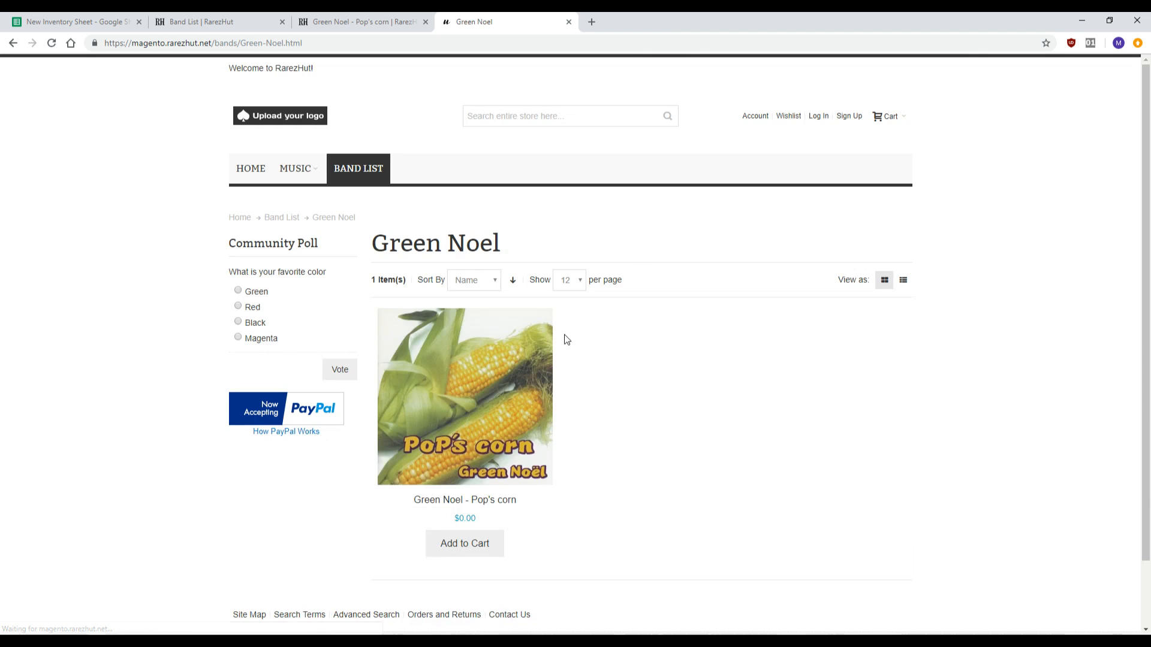
{"action": "left_click", "coordinate": [486, 413]}
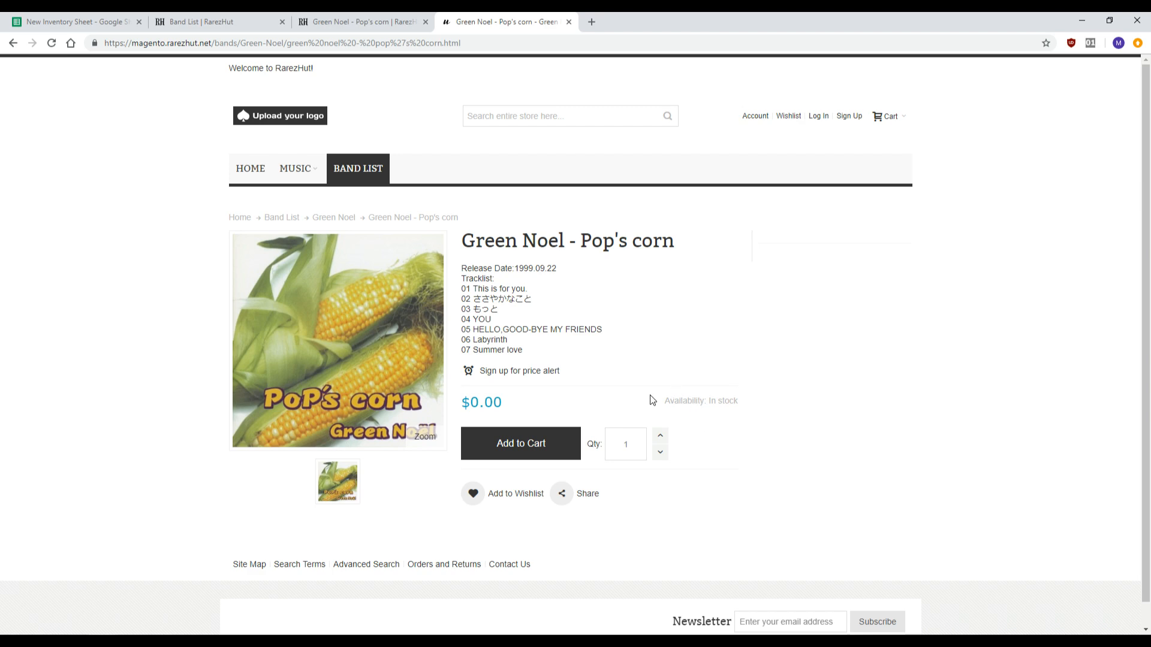
Step: Check the storefront's Music category for the Pop's corn listing
{"action": "left_click", "coordinate": [296, 170]}
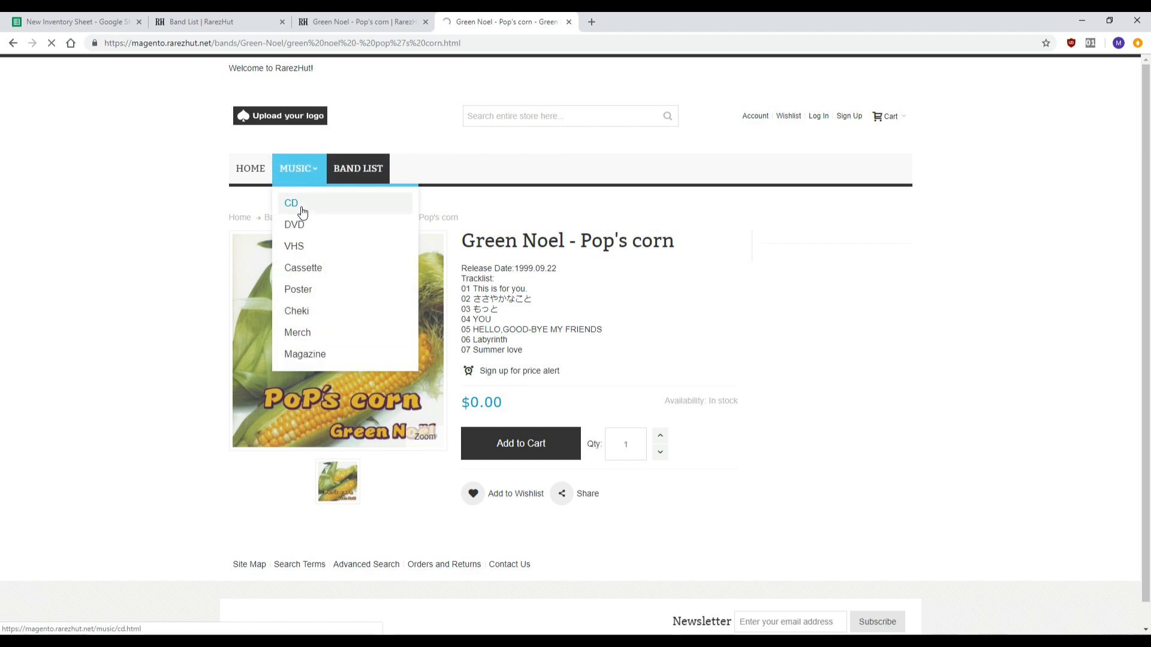
{"action": "scroll", "coordinate": [586, 277], "scroll_direction": "down", "scroll_amount": 1}
{"action": "scroll", "coordinate": [586, 276], "scroll_direction": "down", "scroll_amount": 20}
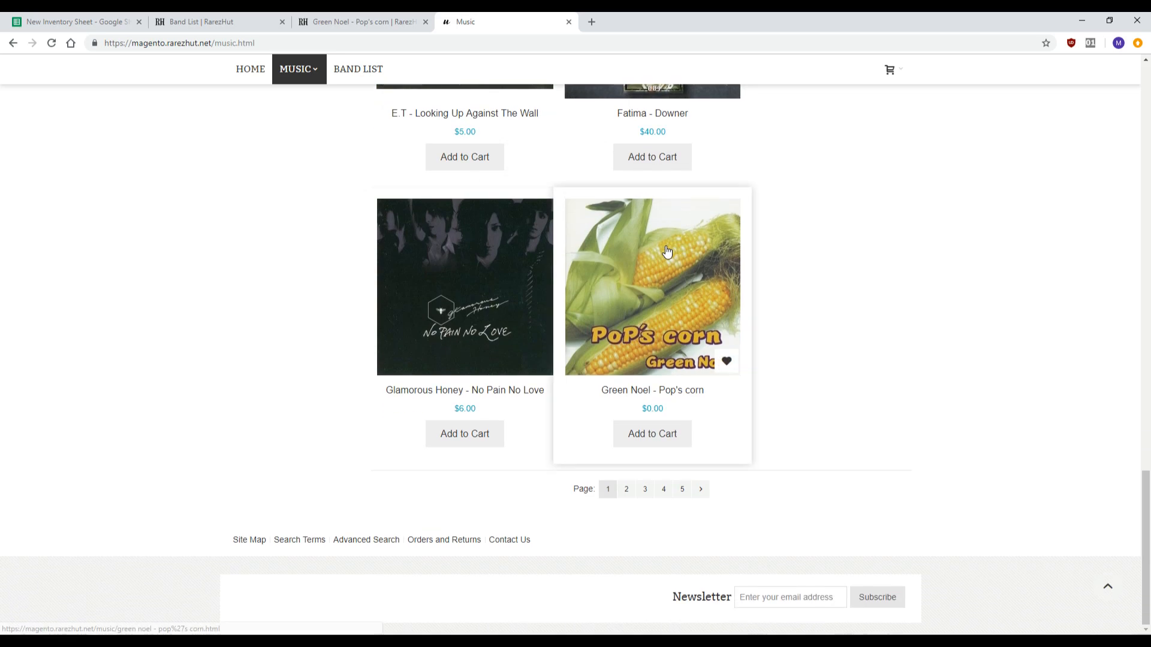
{"action": "scroll", "coordinate": [659, 258], "scroll_direction": "up", "scroll_amount": 20}
{"action": "scroll", "coordinate": [653, 274], "scroll_direction": "up", "scroll_amount": 3}
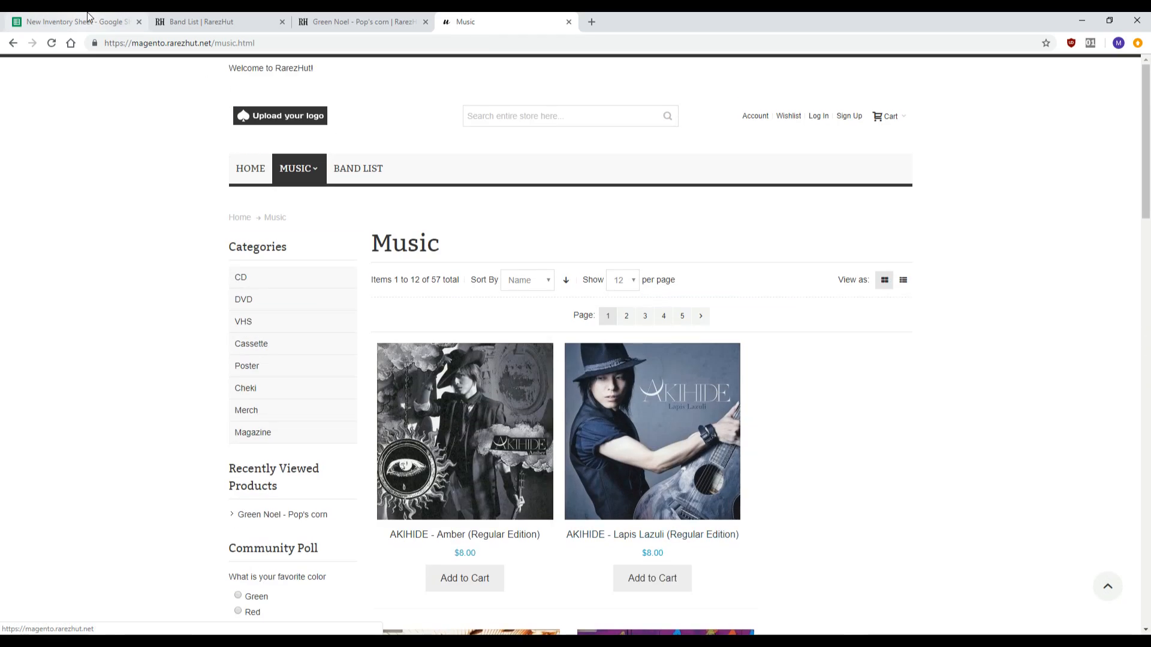
Step: Switch to the inventory sheet and try to mark Pop's corn as listed with X
{"action": "left_click", "coordinate": [78, 22]}
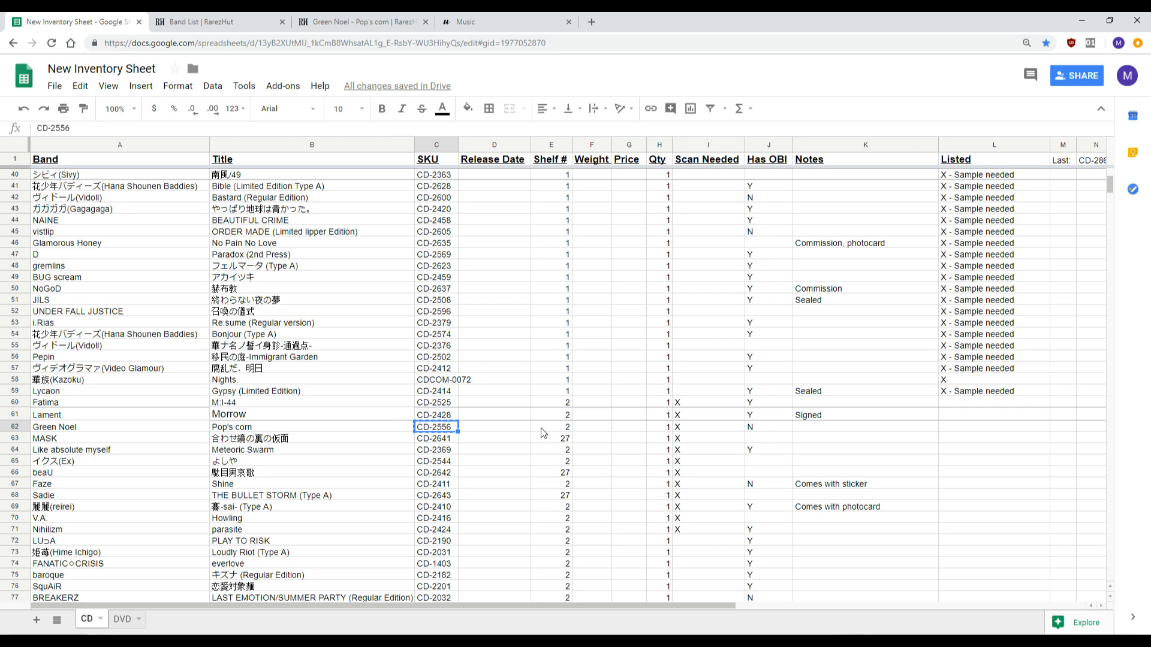
{"action": "key", "text": "ctrl+c"}
{"action": "left_click", "coordinate": [979, 427]}
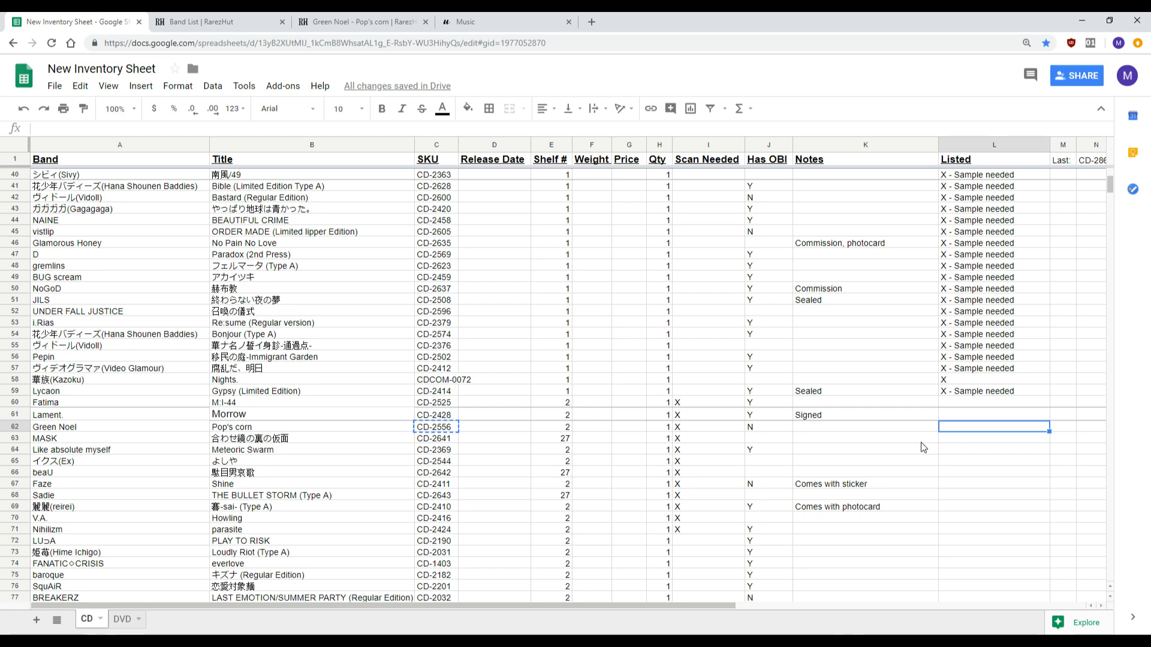
{"action": "type", "text": "X"}
{"action": "key", "text": "Return"}
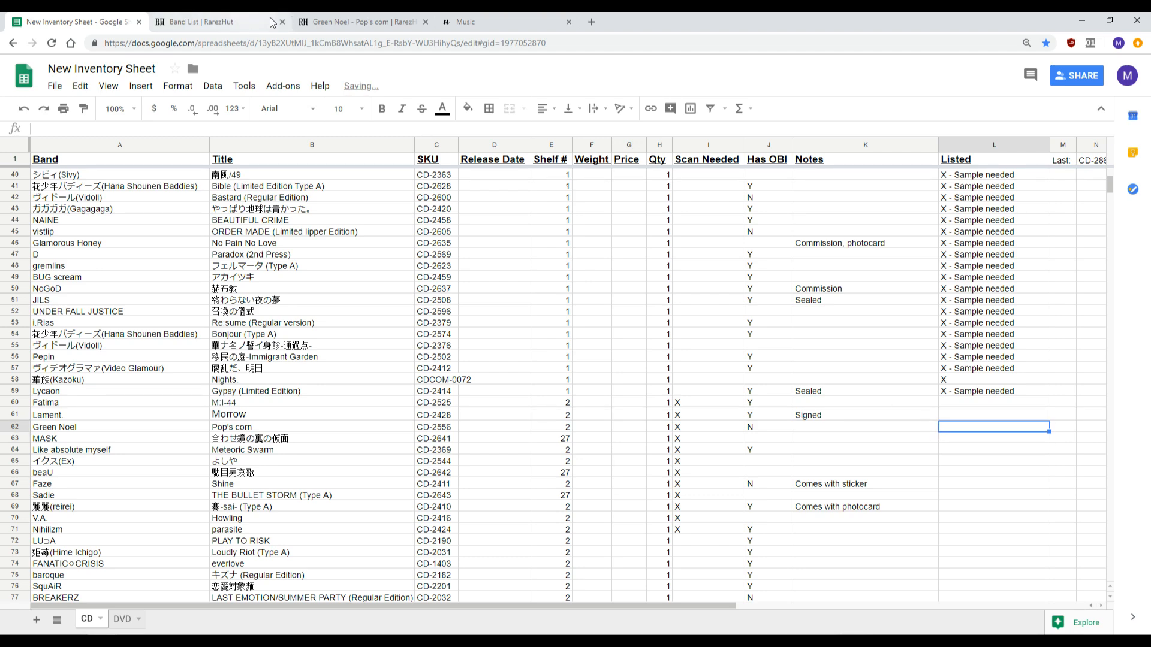
Step: Check the old store's Pop's corn page and enter X - Sample needed in the CD's Listed cell in the inventory sheet
{"action": "left_click", "coordinate": [359, 22]}
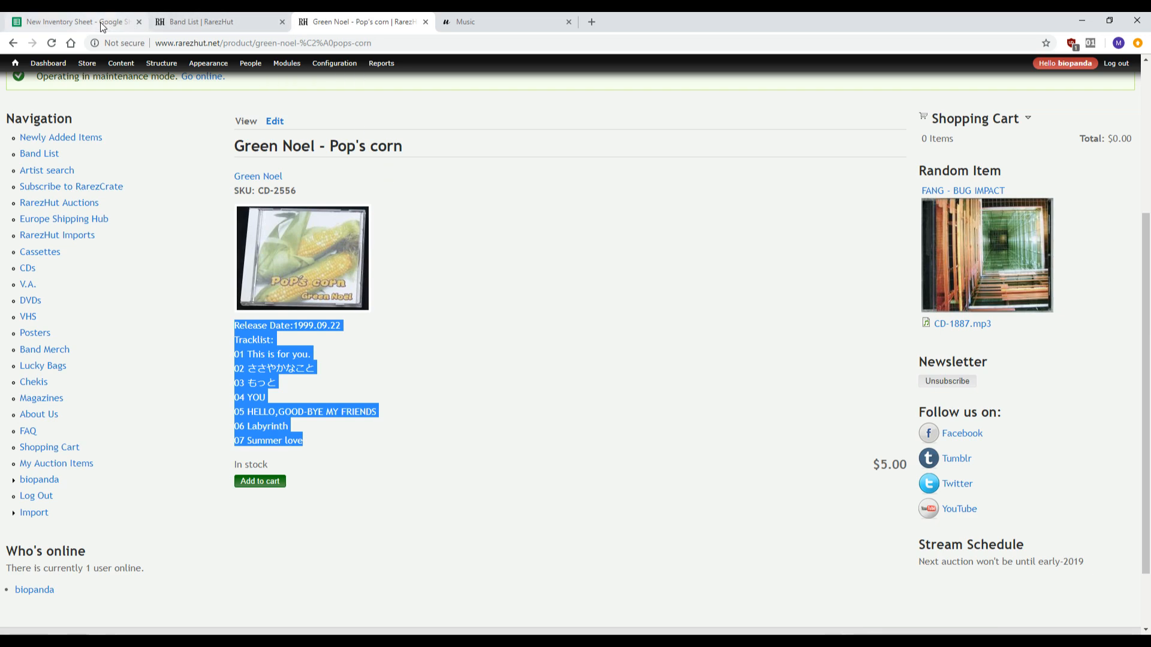
{"action": "left_click", "coordinate": [401, 377]}
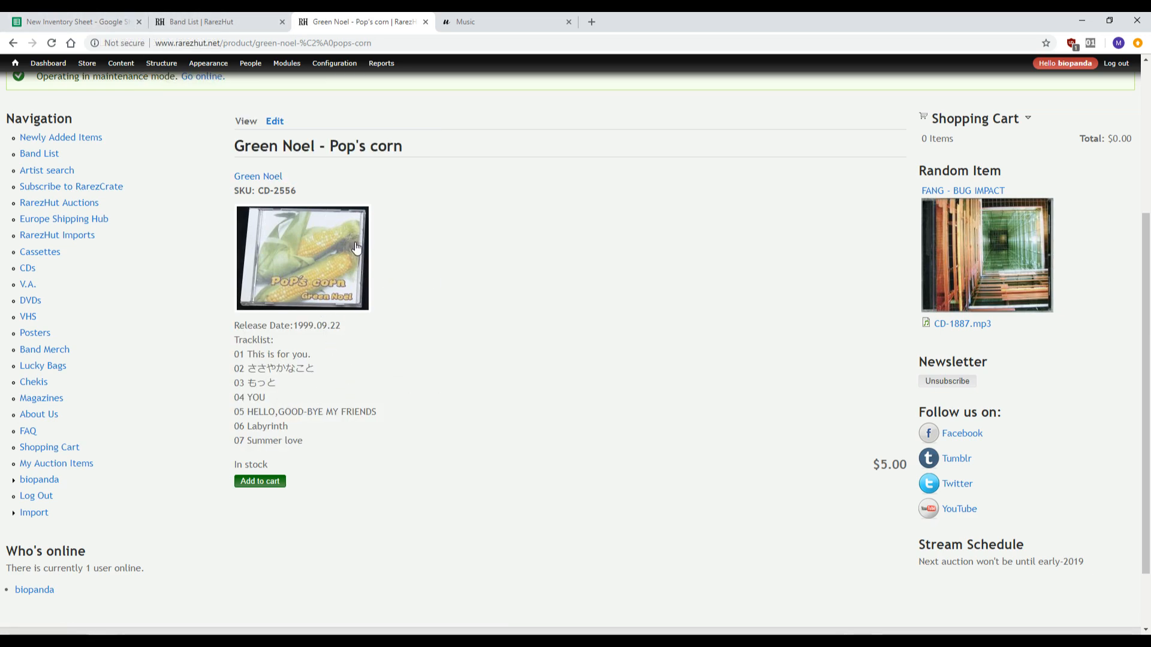
{"action": "left_click", "coordinate": [68, 22]}
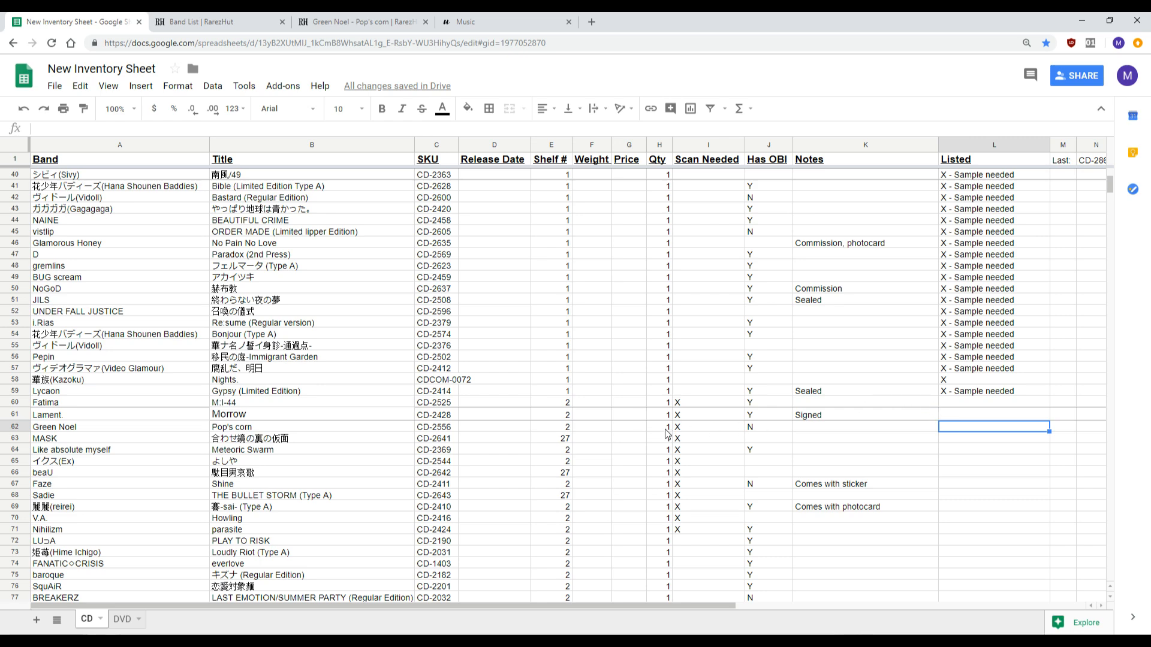
{"action": "type", "text": "X - Sample needed"}
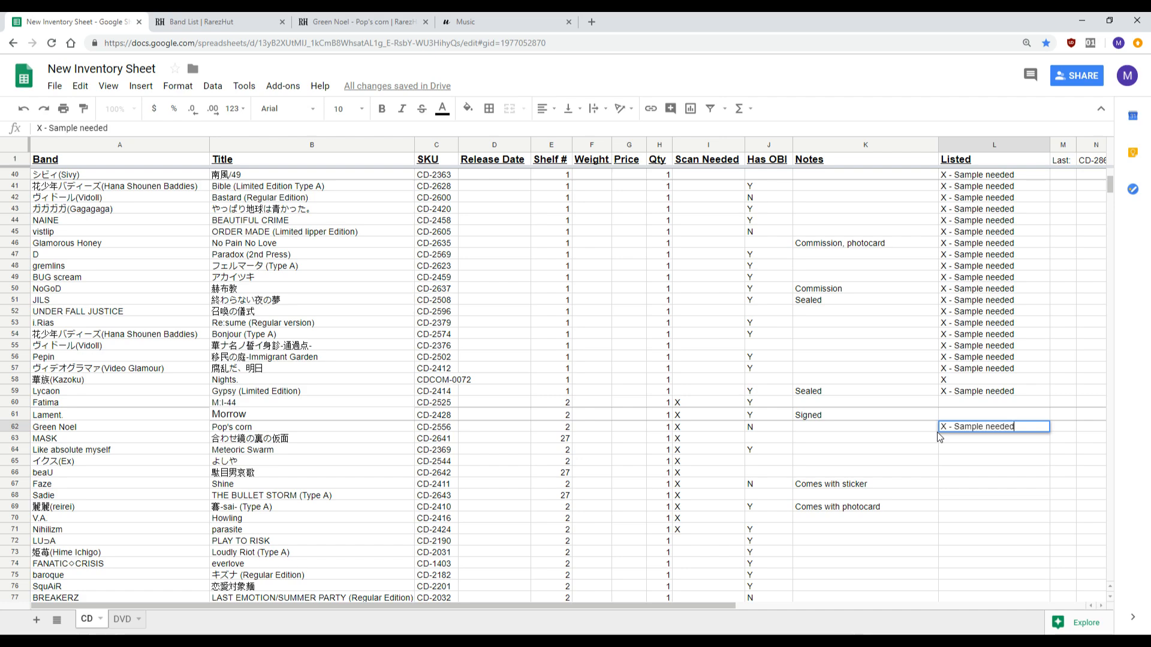
{"action": "key", "text": "Return"}
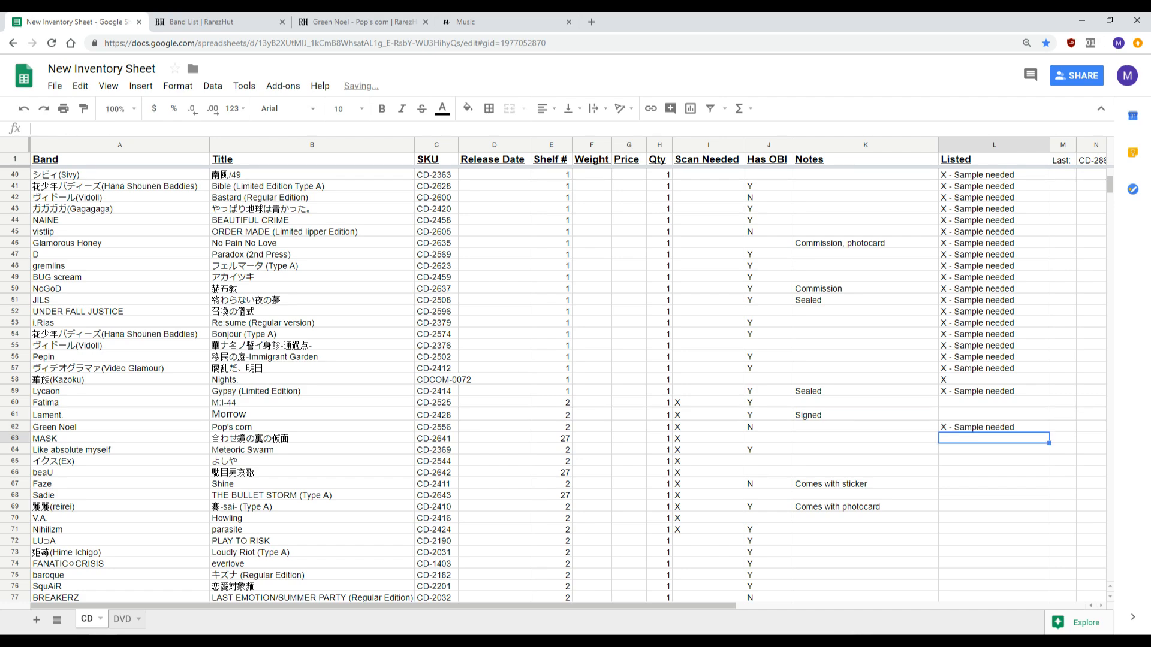
{"action": "left_click", "coordinate": [461, 21]}
{"action": "left_click", "coordinate": [360, 21]}
{"action": "left_click", "coordinate": [78, 22]}
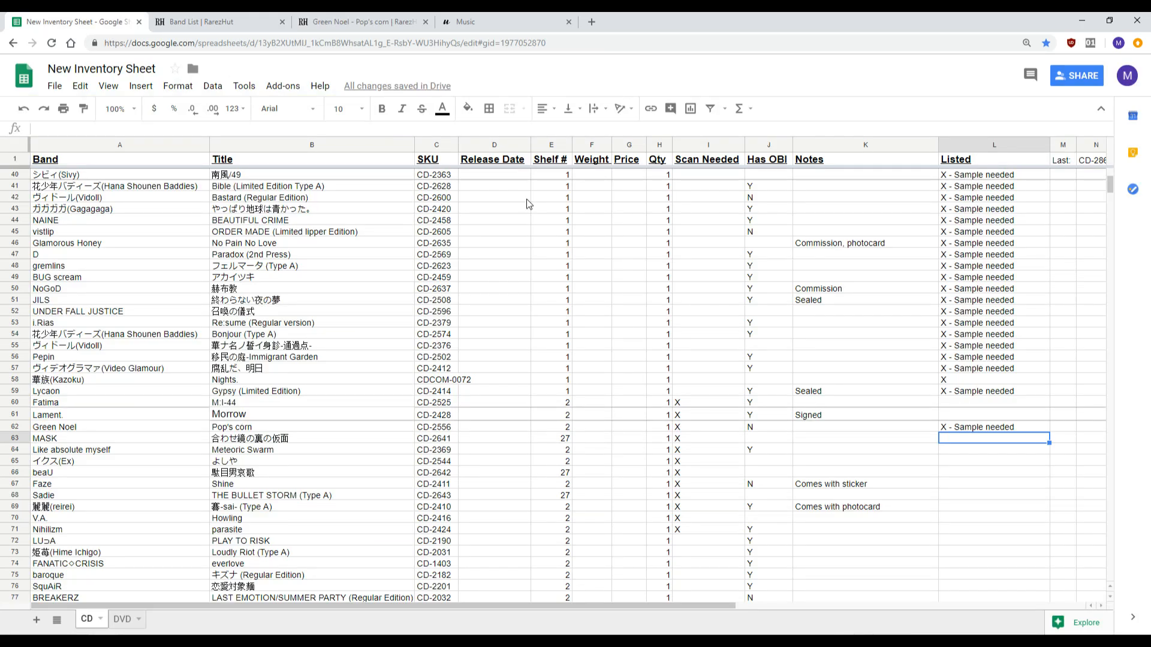
{"action": "key", "text": "BackSpace"}
{"action": "key", "text": "Return"}
{"action": "left_click", "coordinate": [970, 436]}
{"action": "key", "text": "Delete"}
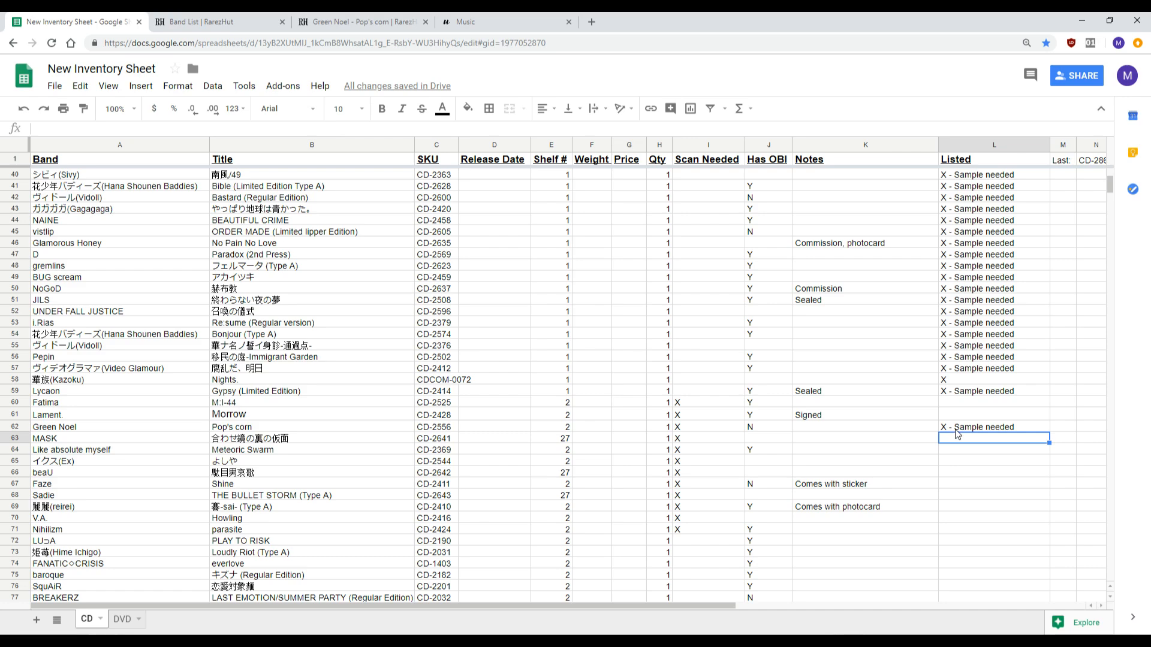
{"action": "left_click", "coordinate": [487, 20]}
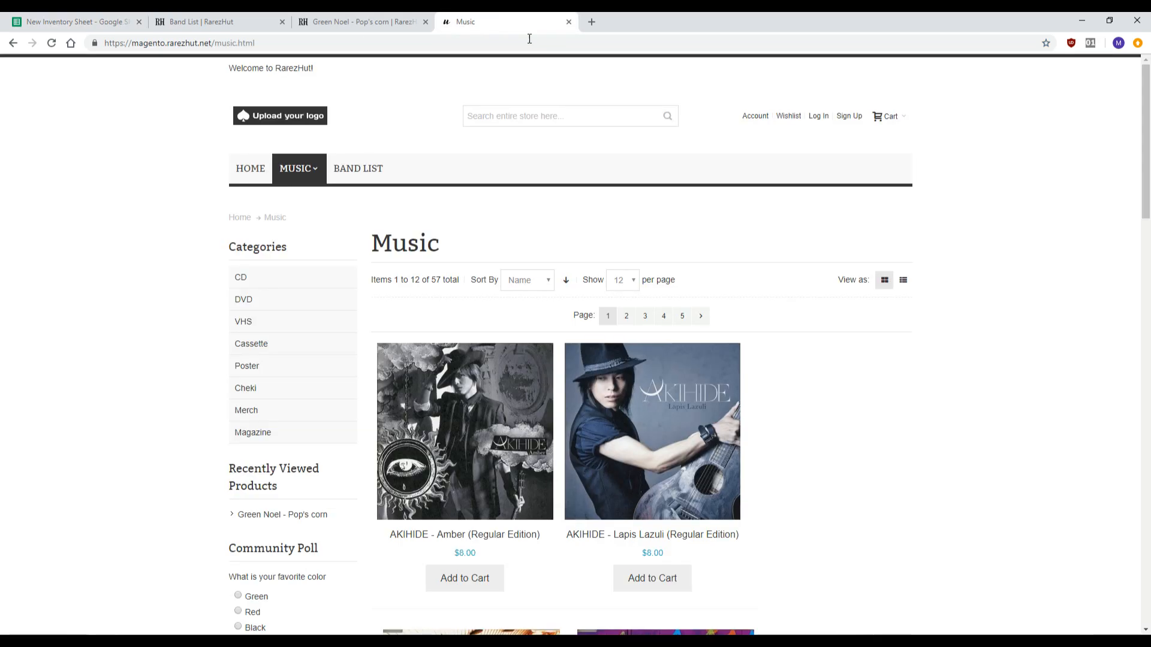